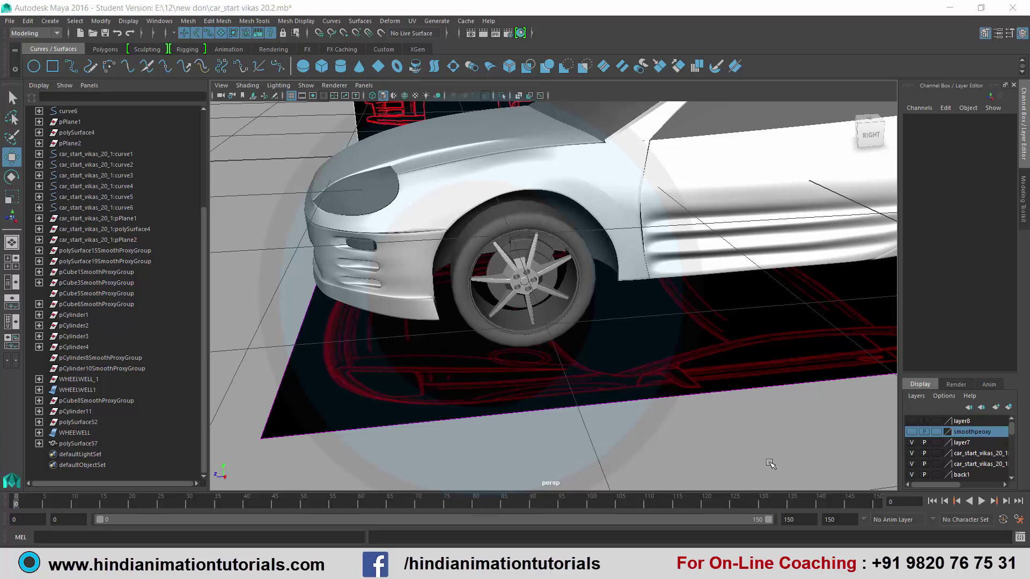
# Centre the front wheel in view and trial-select the shell, tire, brake caliper and brake disc
pyautogui.scroll(3, 671, 385)
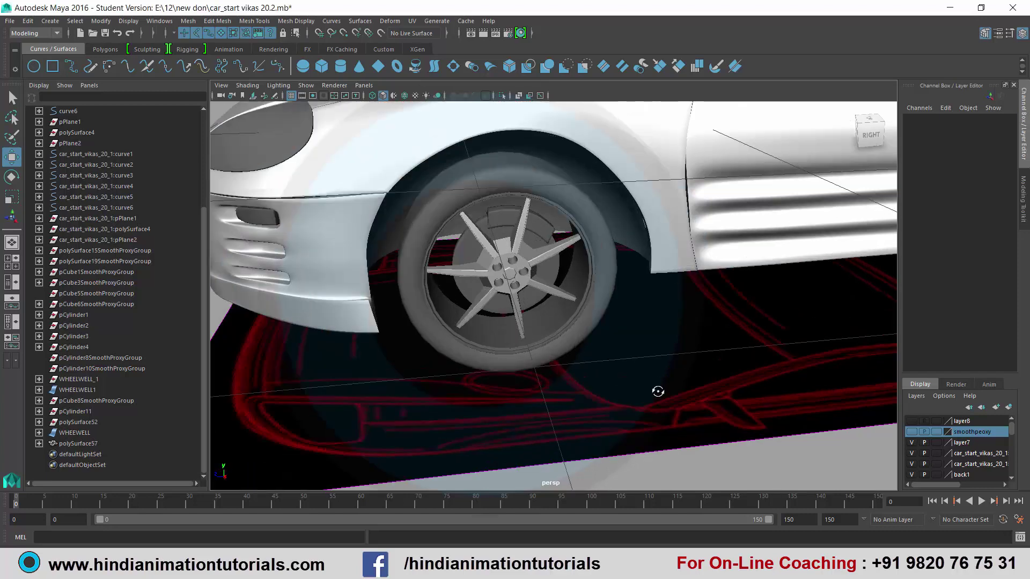
pyautogui.scroll(3, 658, 391)
pyautogui.keyDown('alt'); pyautogui.moveTo(621, 368); pyautogui.dragTo(603, 352, button='middle'); pyautogui.keyUp('alt')
pyautogui.scroll(-3, 602, 352)
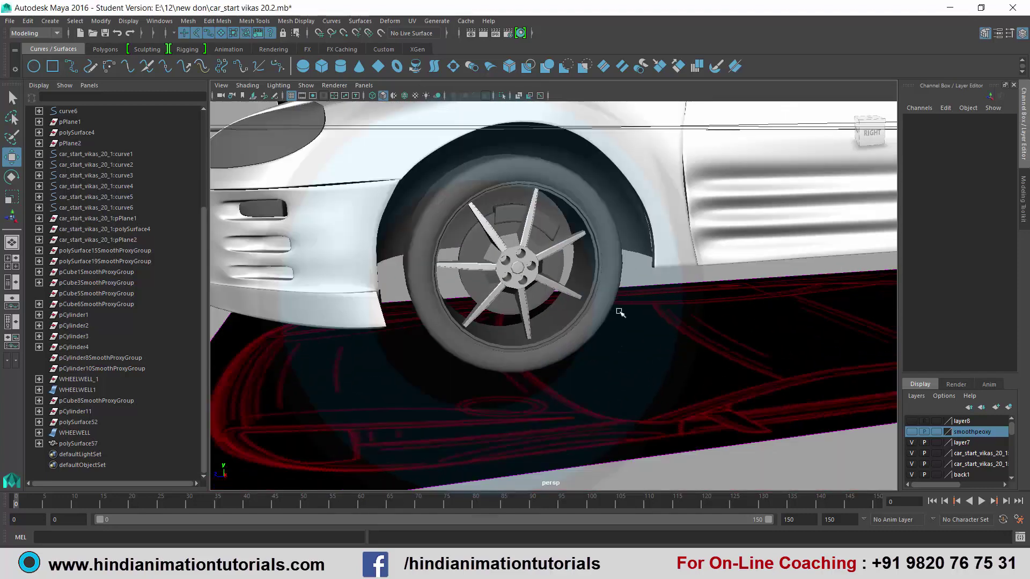
pyautogui.click(640, 223)
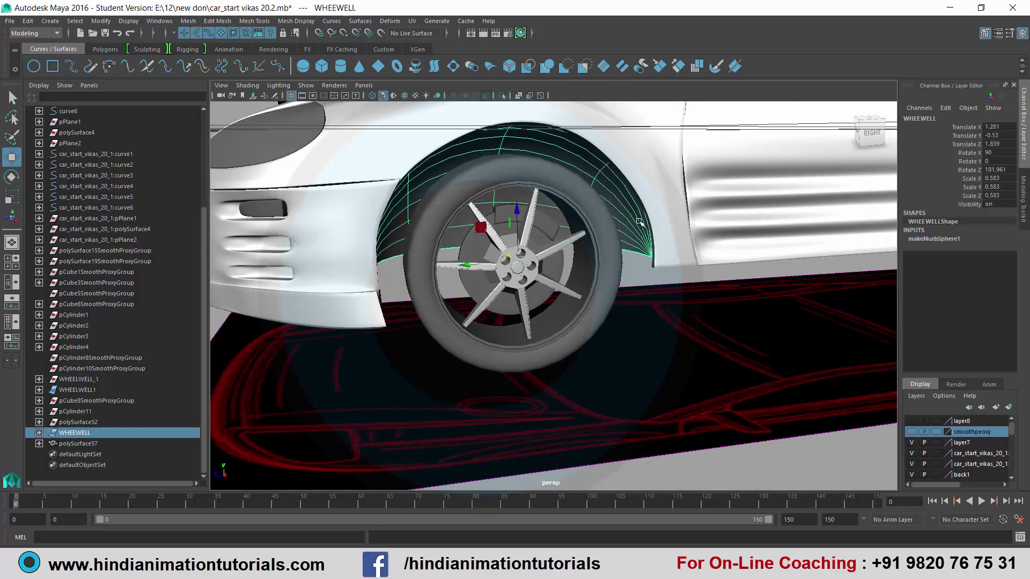
pyautogui.scroll(2, 586, 304)
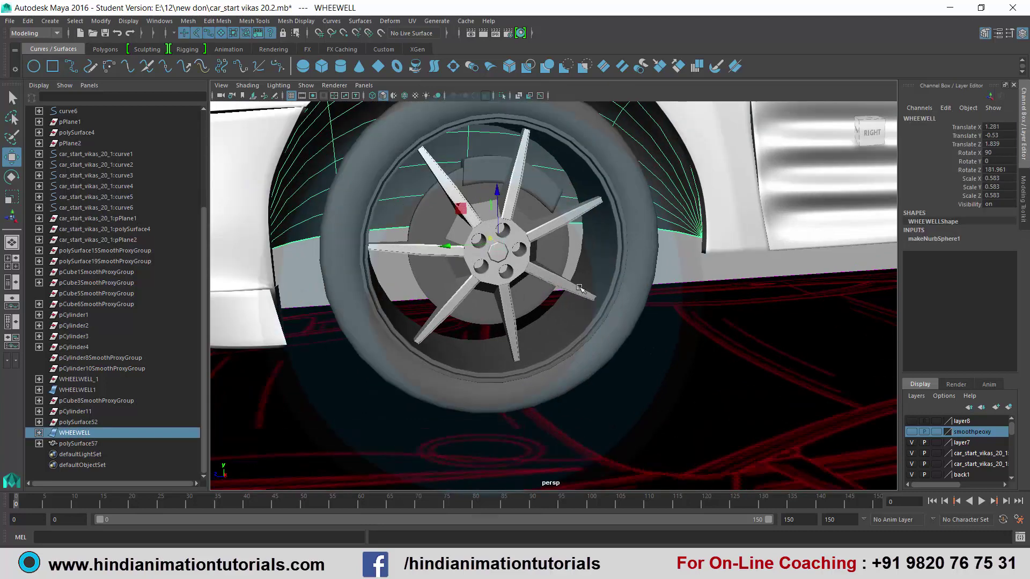
pyautogui.click(618, 269)
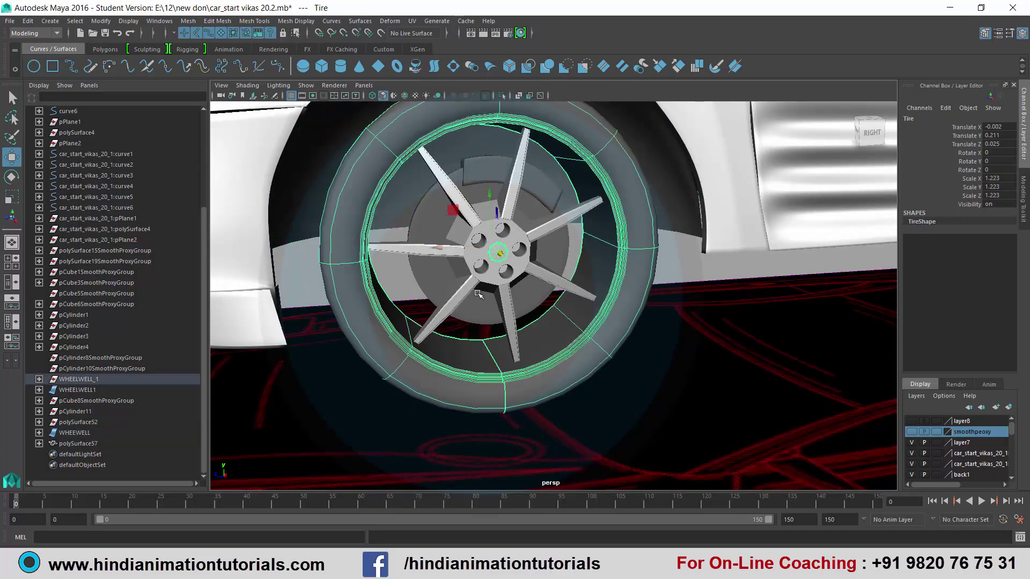
pyautogui.click(679, 262)
pyautogui.scroll(2, 730, 323)
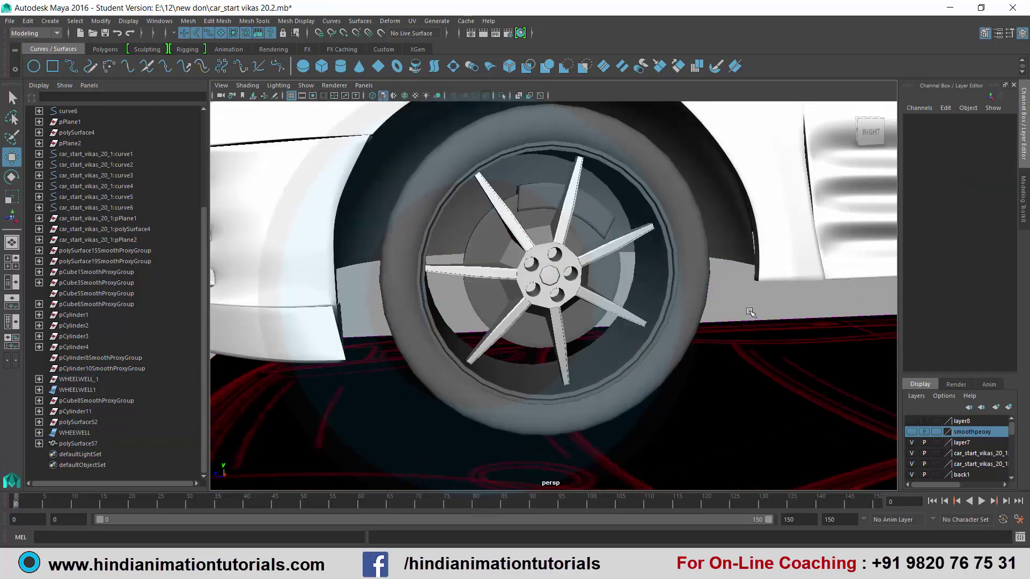
pyautogui.click(588, 213)
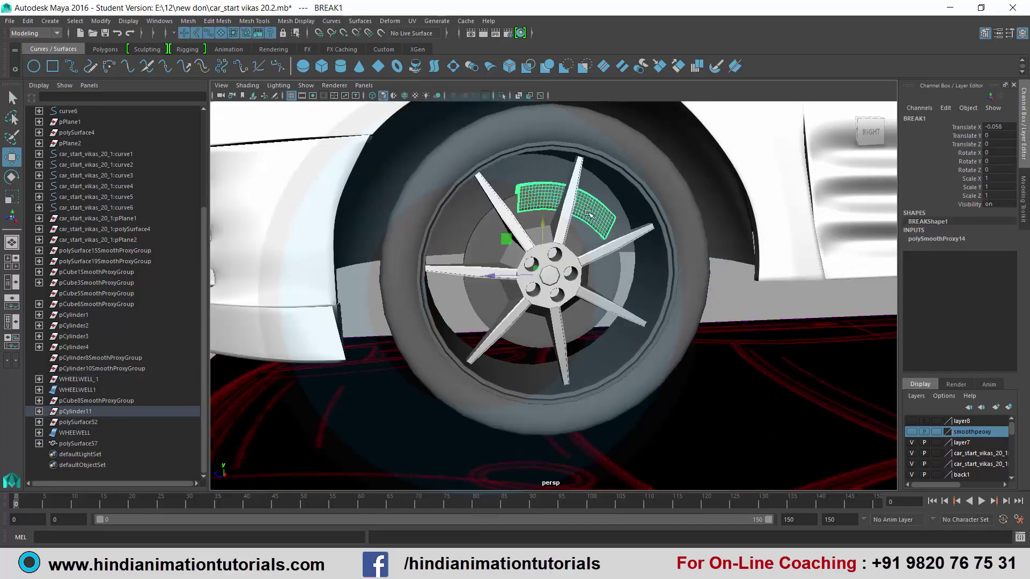
pyautogui.keyDown('shift'); pyautogui.click(605, 282); pyautogui.keyUp('shift')
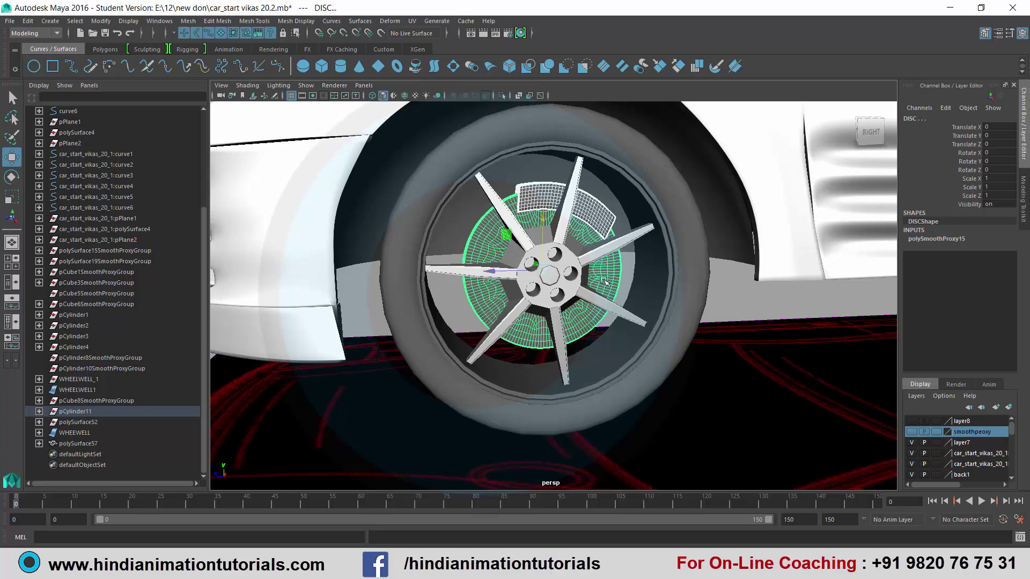
# Reselect the brake caliper, brake disc and hub cylinder, then switch to the plain Select tool
pyautogui.press('p')
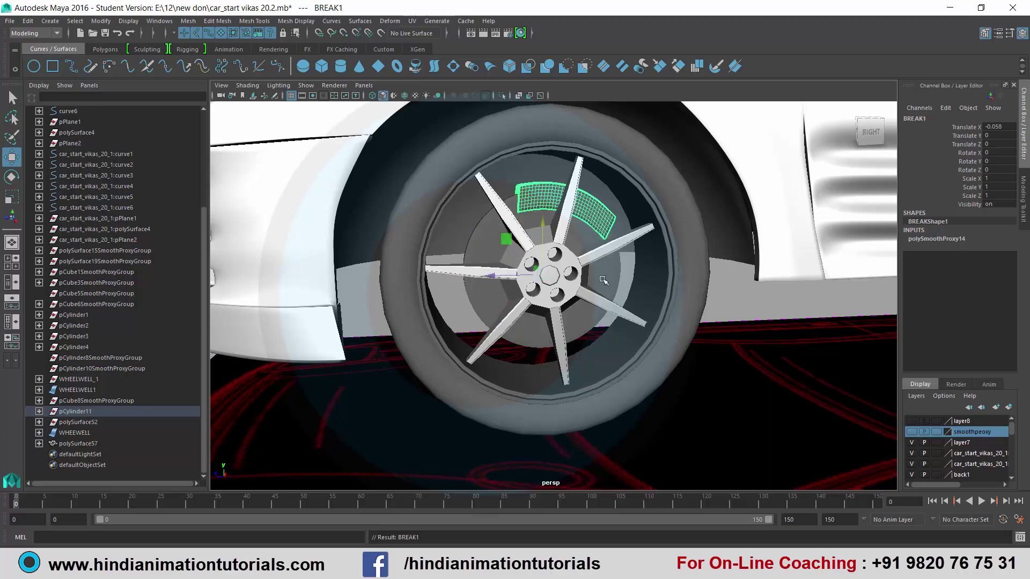
pyautogui.click(626, 260)
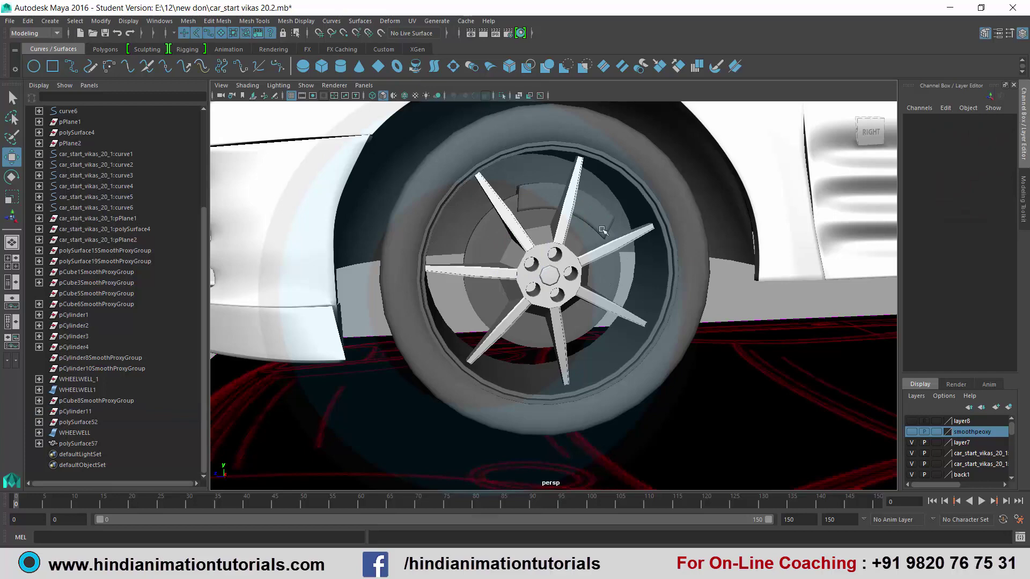
pyautogui.click(600, 222)
pyautogui.click(613, 275)
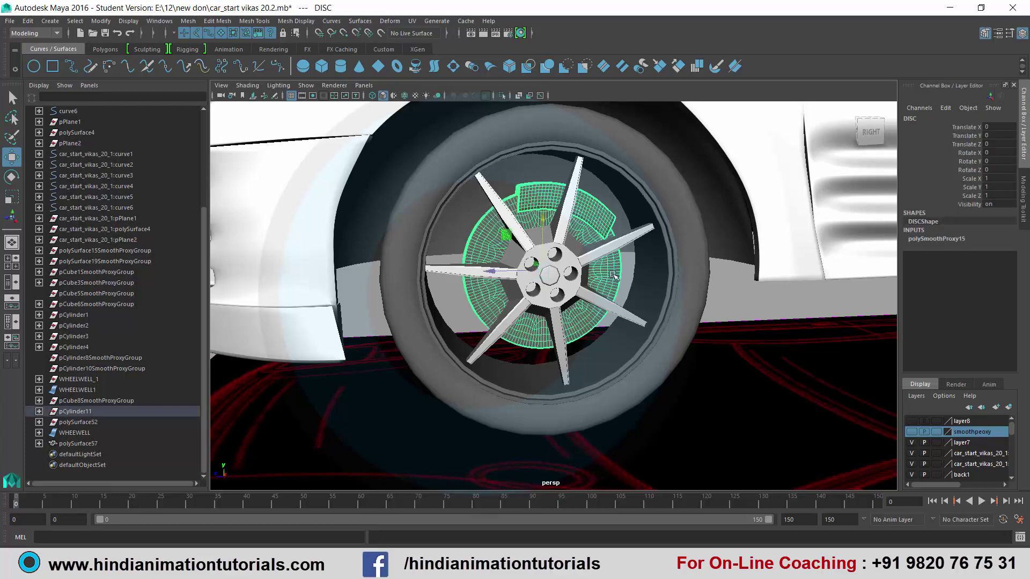
pyautogui.click(616, 276)
pyautogui.click(611, 274)
pyautogui.keyDown('alt'); pyautogui.moveTo(612, 275); pyautogui.dragTo(590, 283); pyautogui.keyUp('alt')
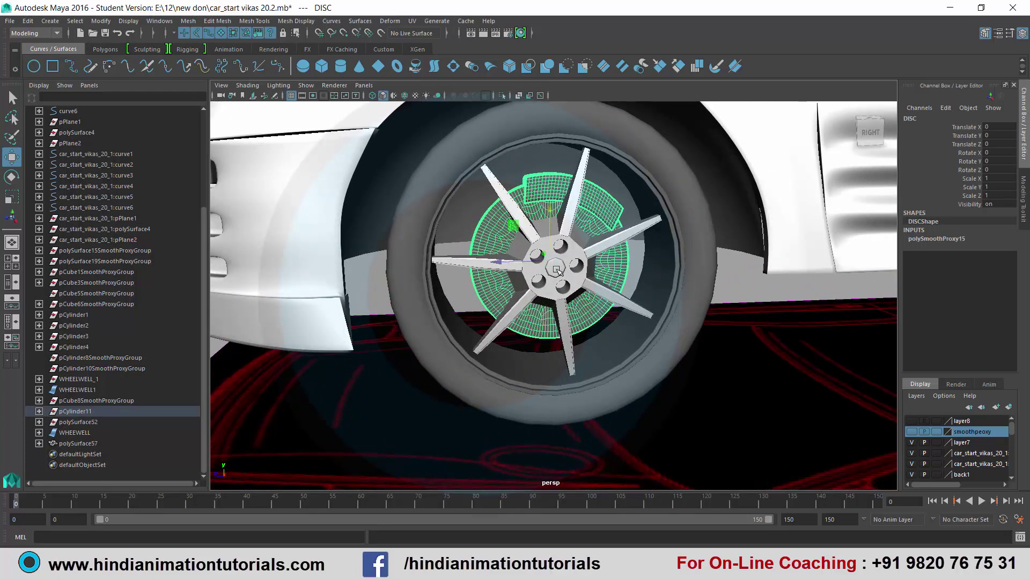
pyautogui.click(557, 270)
pyautogui.press('q')
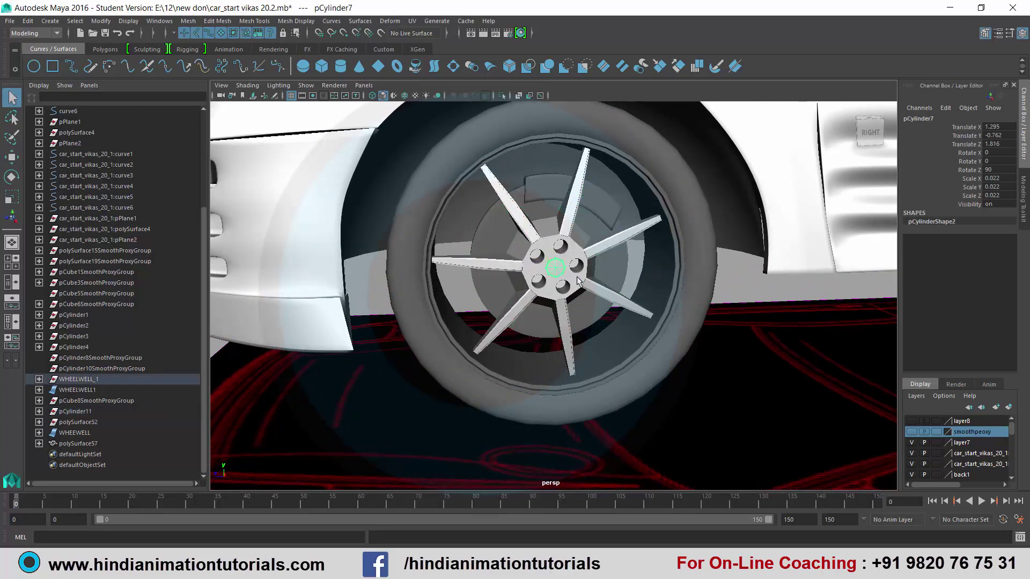
# Shift-select the spokes, inner rim ring, tire, brake disc and remaining front wheel parts
pyautogui.click(578, 280)
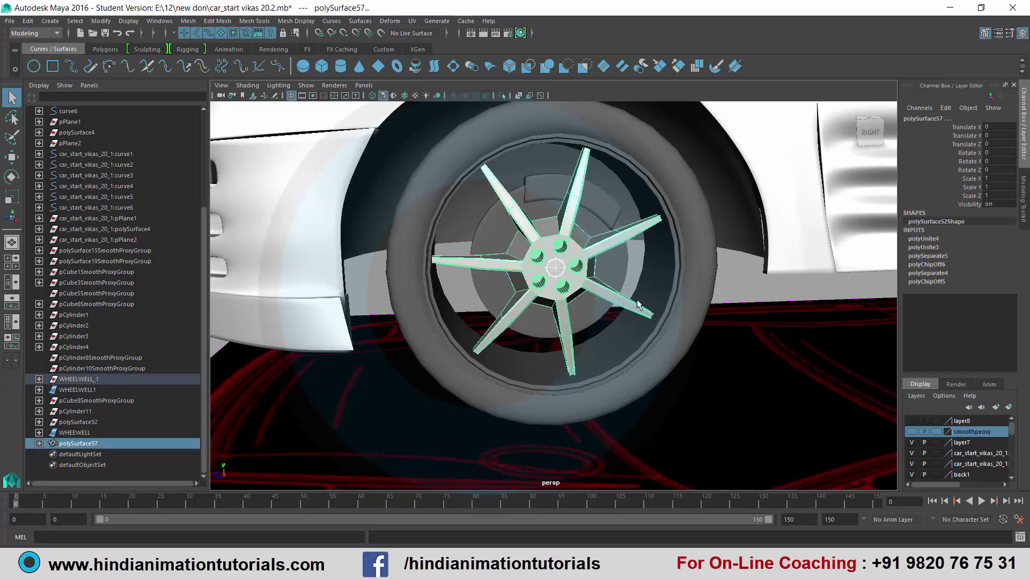
pyautogui.click(674, 294)
pyautogui.click(687, 308)
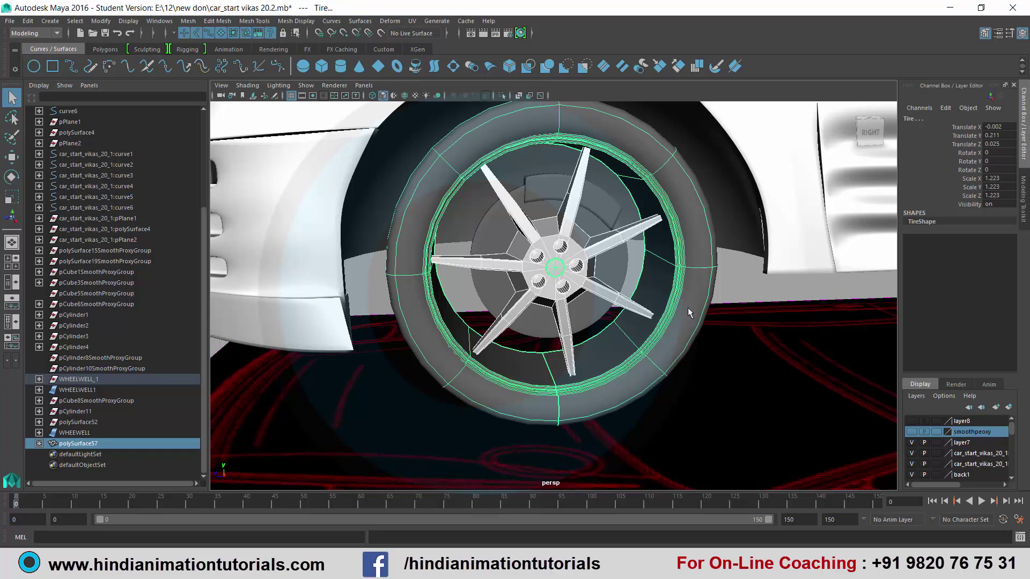
pyautogui.click(688, 308)
pyautogui.click(745, 272)
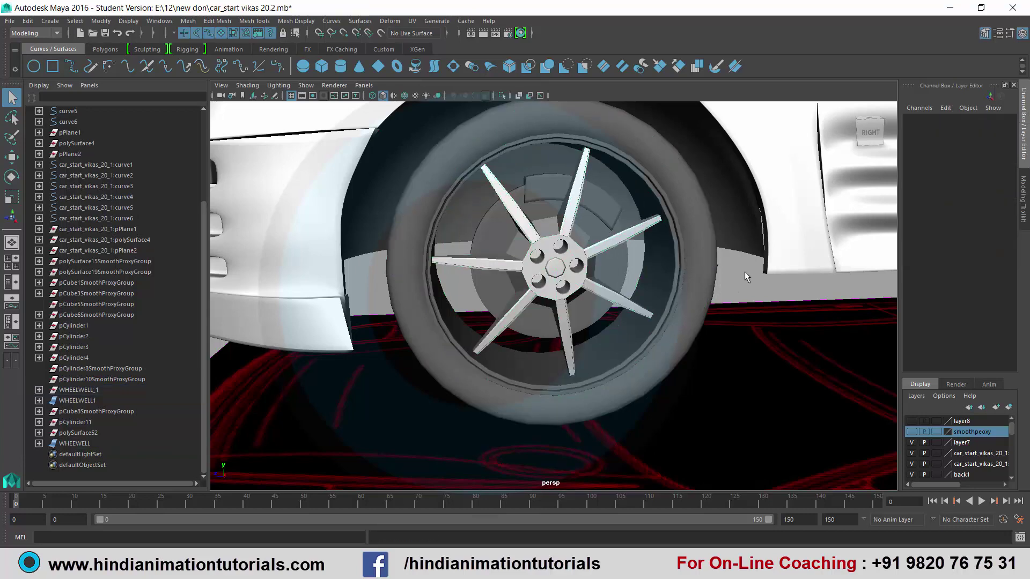
pyautogui.click(696, 288)
pyautogui.press('f')
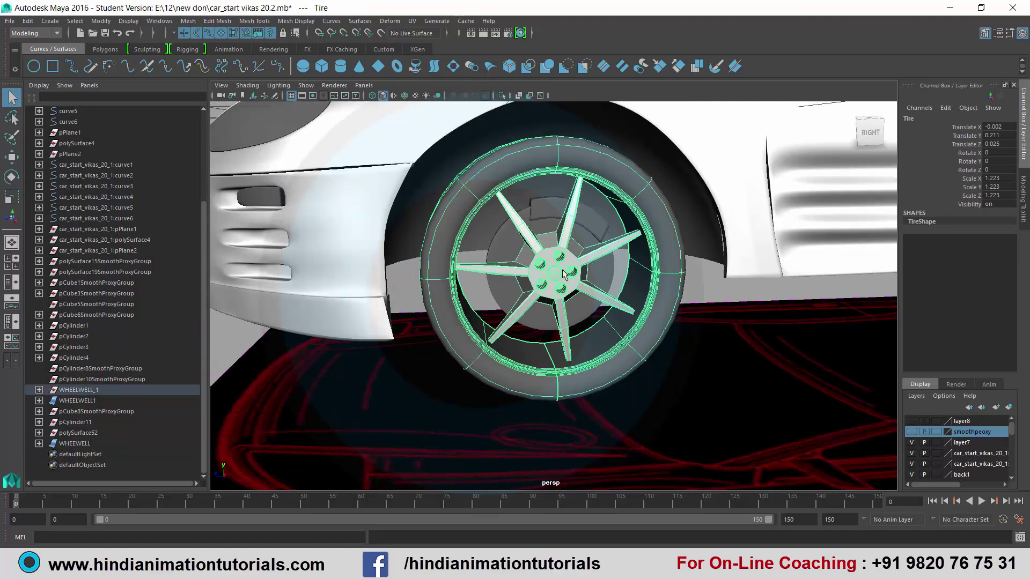
pyautogui.moveTo(562, 275)
pyautogui.keyDown('alt'); pyautogui.mouseDown()
pyautogui.moveTo(559, 262)
pyautogui.moveTo(498, 250)
pyautogui.mouseUp(); pyautogui.keyUp('alt')
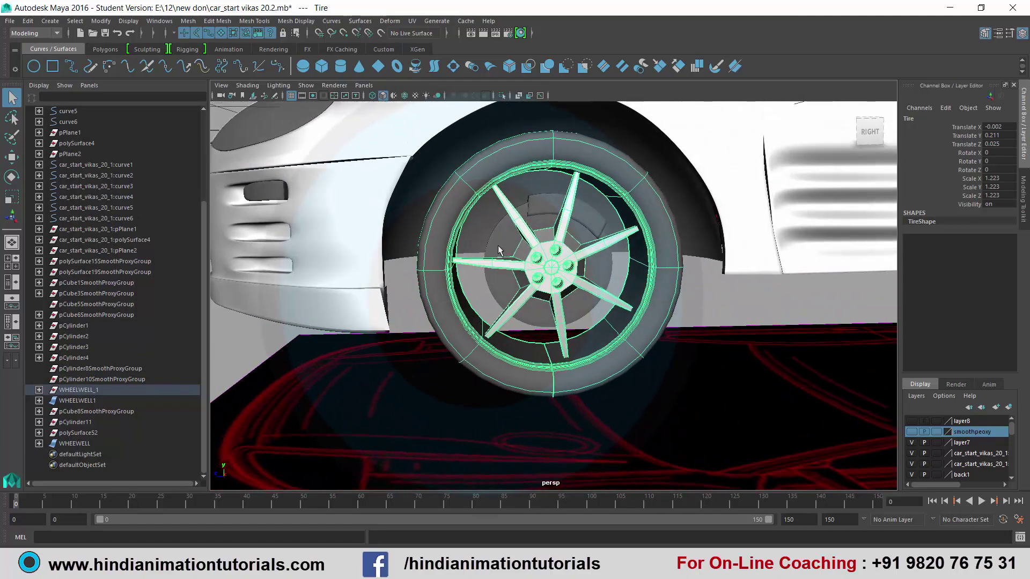
pyautogui.click(498, 242)
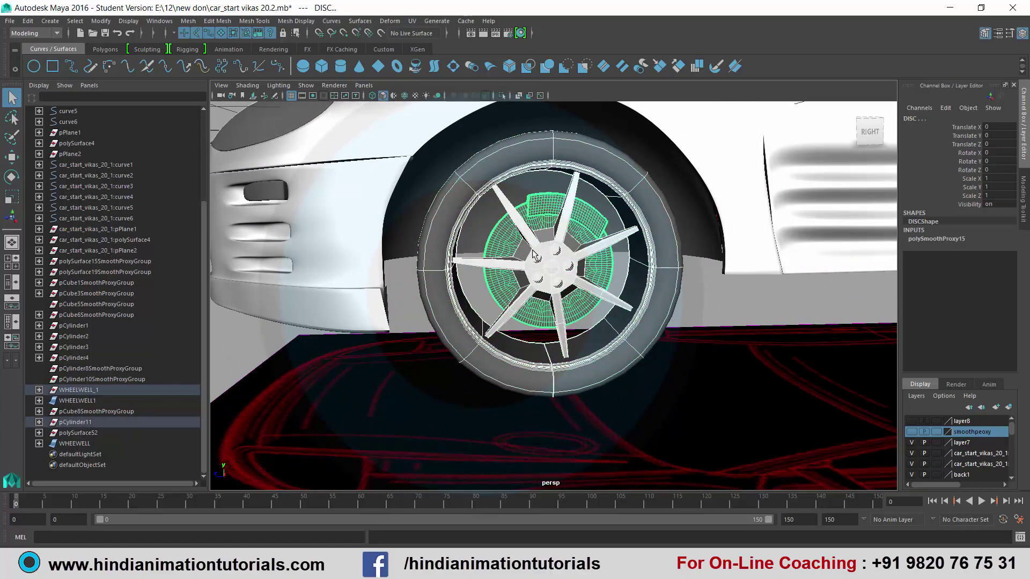
pyautogui.press('w')
pyautogui.keyDown('alt'); pyautogui.moveTo(546, 255); pyautogui.dragTo(548, 264); pyautogui.keyUp('alt')
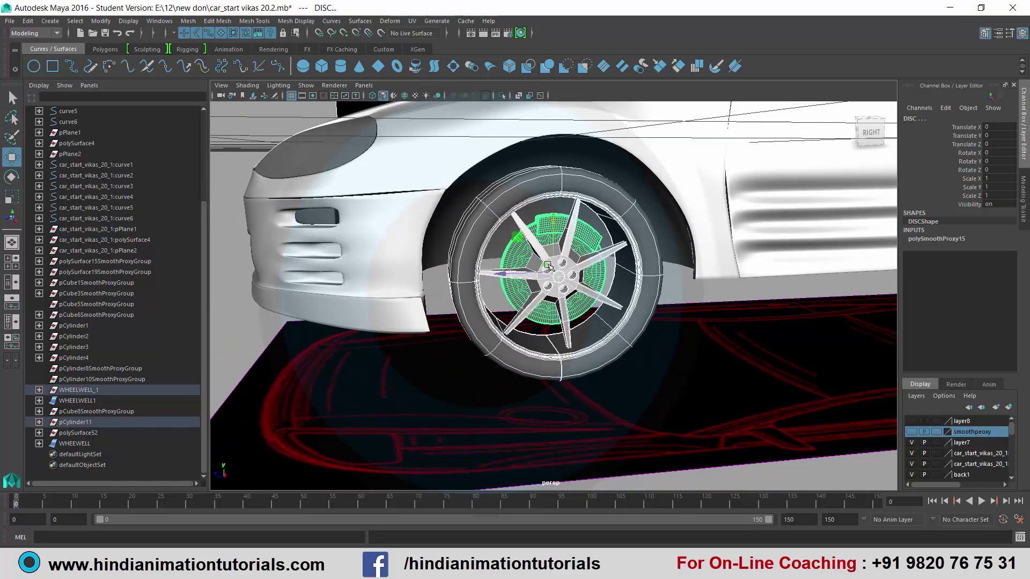
pyautogui.keyDown('shift'); pyautogui.click(549, 265); pyautogui.keyUp('shift')
# Group the selected wheel parts into group1 and use Modify > Center Pivot on the wheel
pyautogui.hotkey('ctrl', 'g')
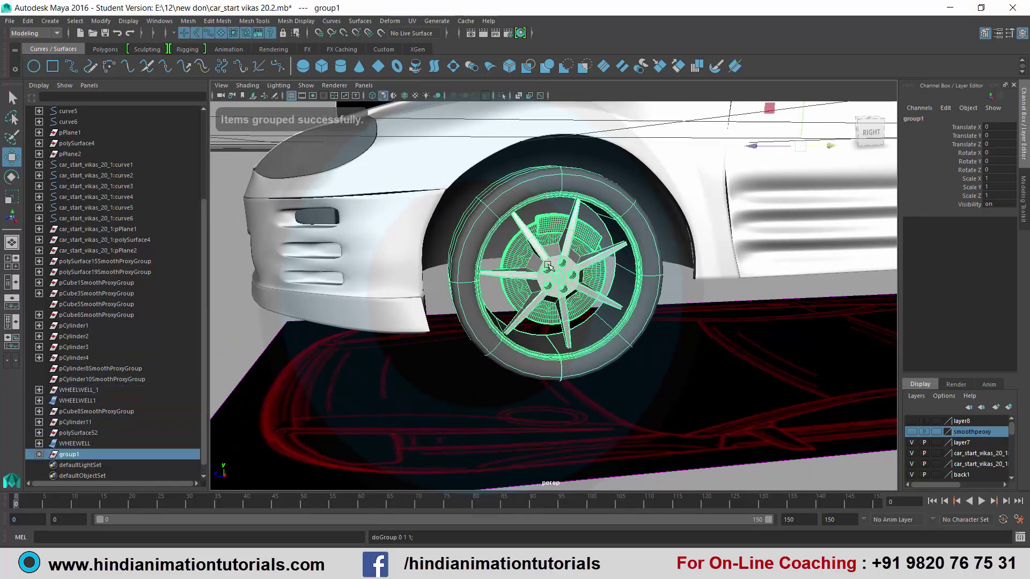
pyautogui.keyDown('alt'); pyautogui.moveTo(594, 280); pyautogui.dragTo(582, 285); pyautogui.keyUp('alt')
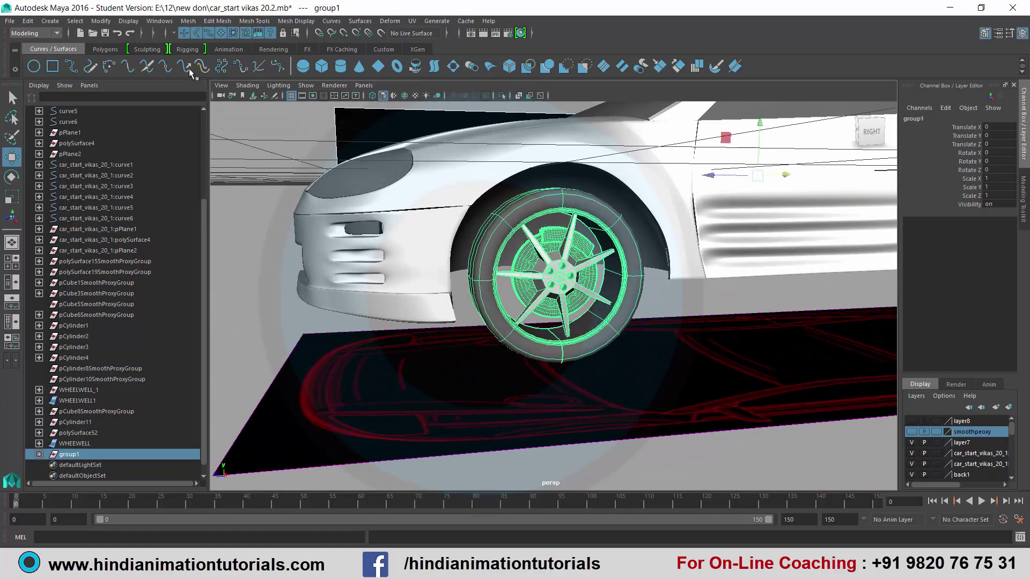
pyautogui.click(102, 21)
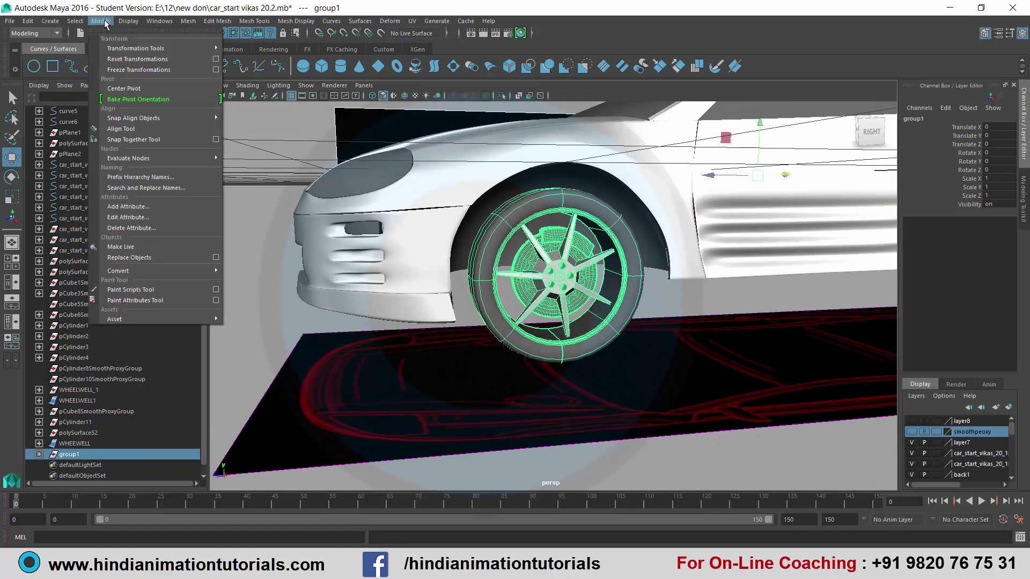
pyautogui.click(134, 90)
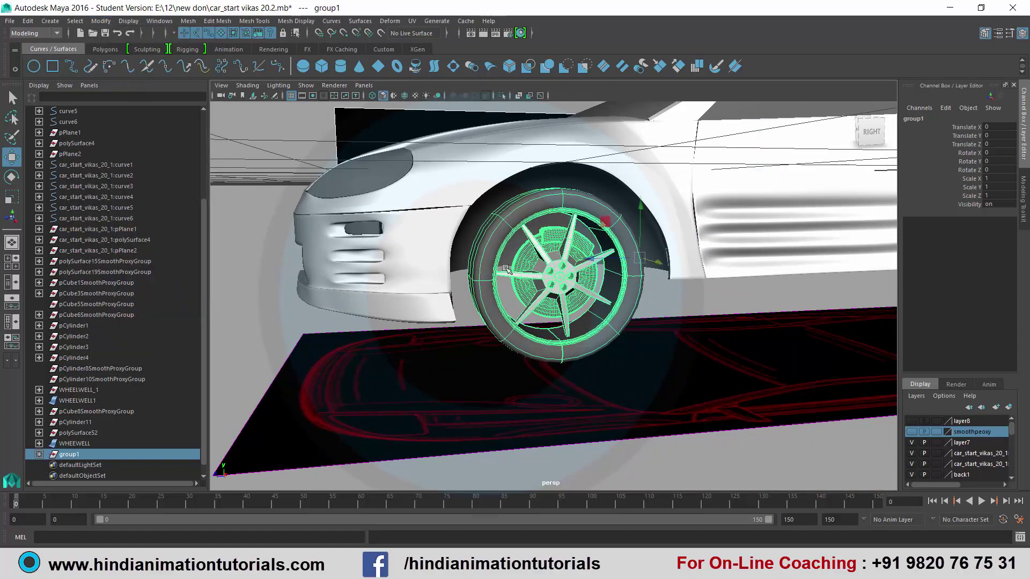
pyautogui.keyDown('alt'); pyautogui.moveTo(566, 268); pyautogui.dragTo(586, 273); pyautogui.keyUp('alt')
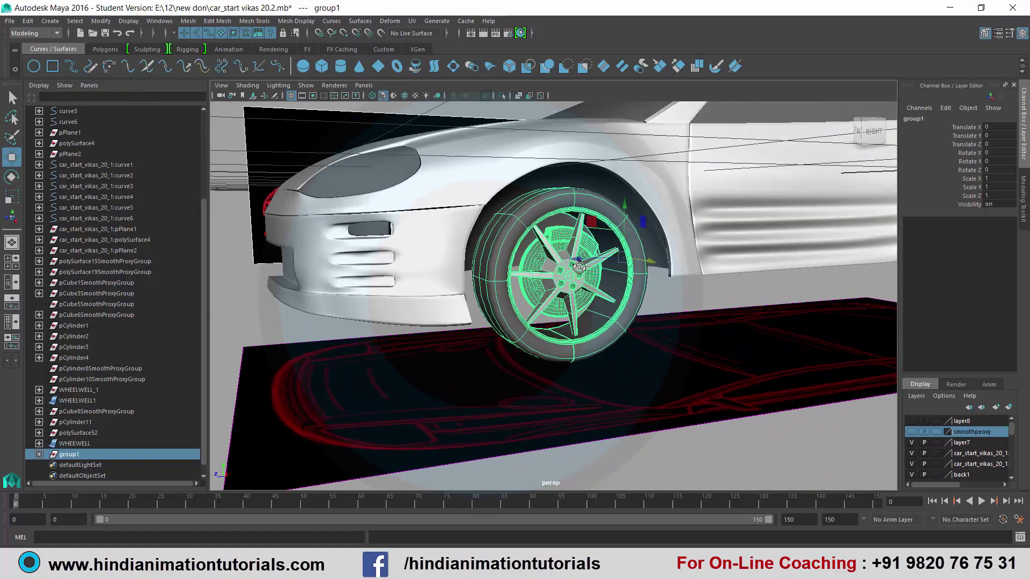
# Try a rotation on the wheel group, undo it, and inspect the wheel's fit from several angles
pyautogui.press('e')
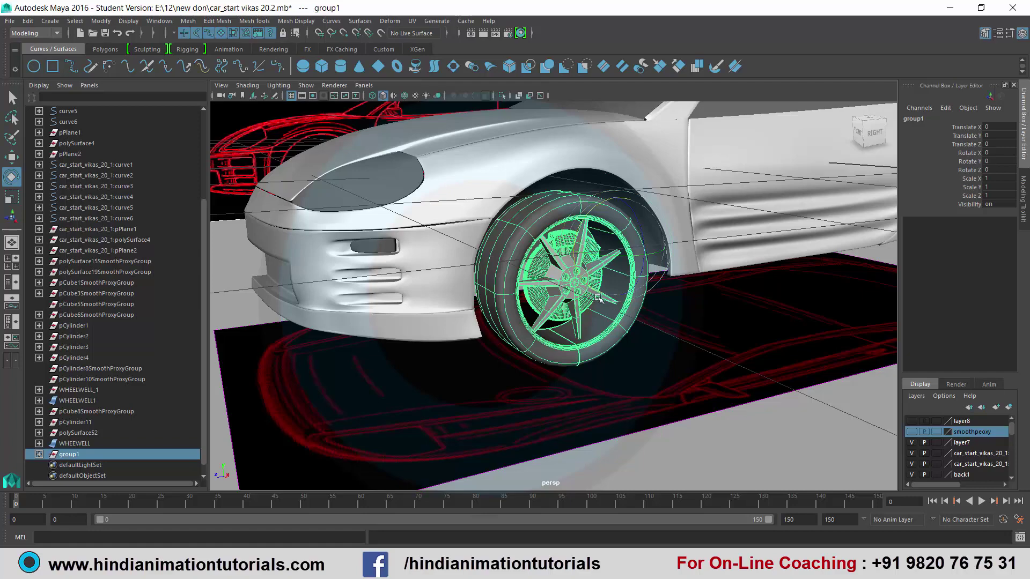
pyautogui.moveTo(585, 274)
pyautogui.keyDown('alt'); pyautogui.mouseDown()
pyautogui.moveTo(583, 295)
pyautogui.moveTo(562, 287)
pyautogui.mouseUp(); pyautogui.keyUp('alt')
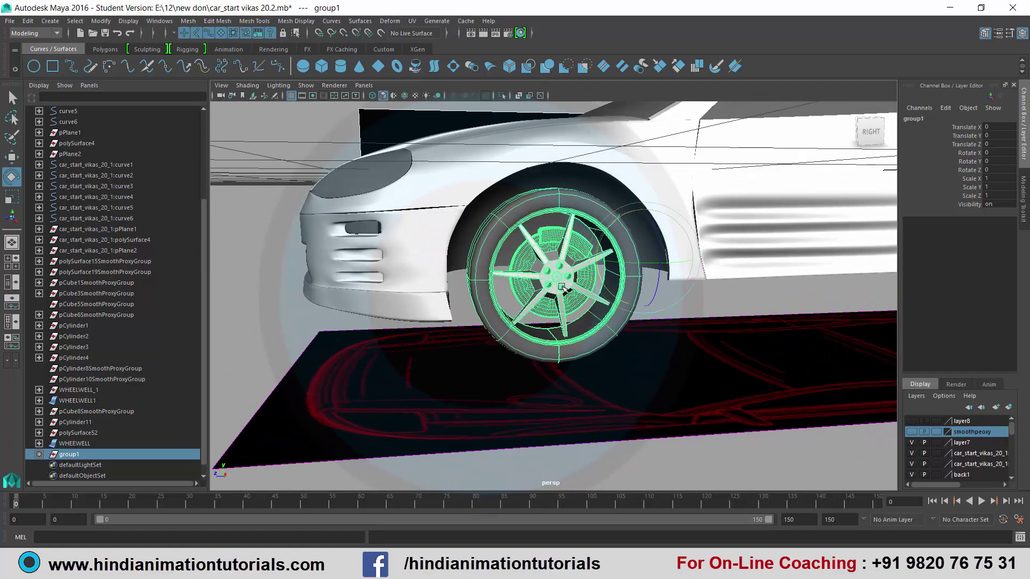
pyautogui.moveTo(609, 263)
pyautogui.mouseDown()
pyautogui.moveTo(611, 273)
pyautogui.moveTo(511, 280)
pyautogui.moveTo(562, 271)
pyautogui.mouseUp()
pyautogui.hotkey('ctrl', 'z')
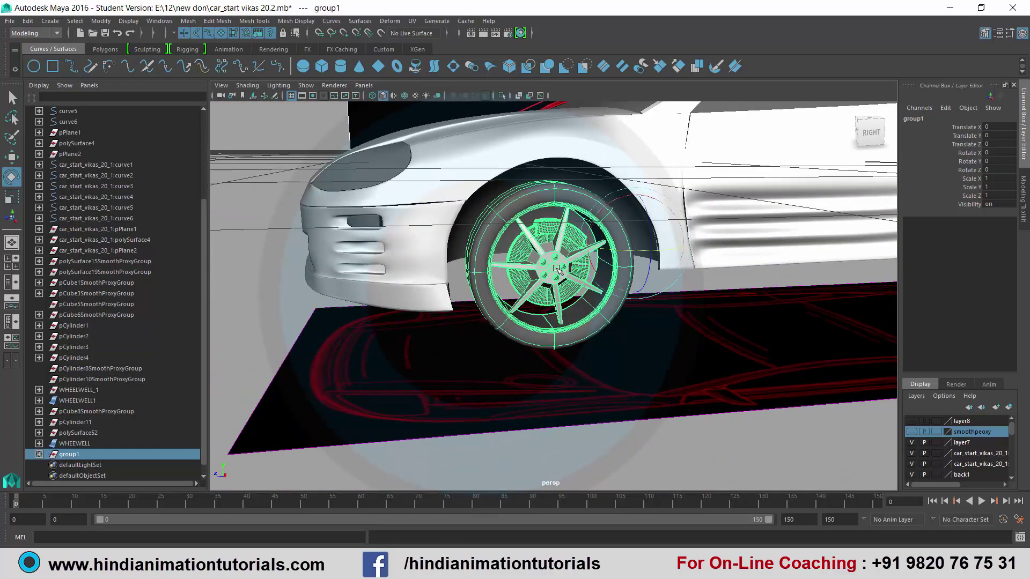
pyautogui.press('w')
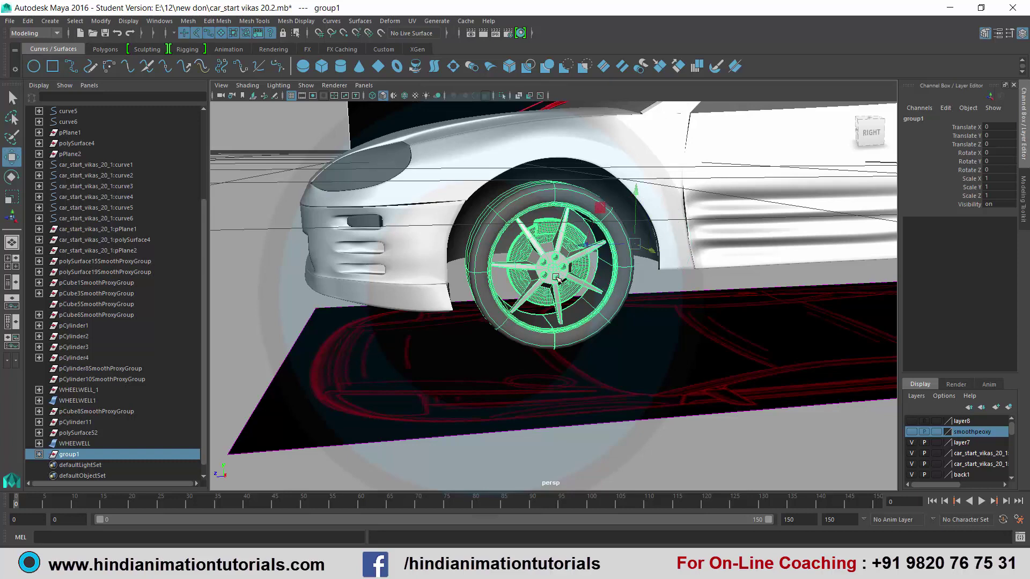
pyautogui.moveTo(557, 279)
pyautogui.keyDown('alt'); pyautogui.mouseDown()
pyautogui.moveTo(600, 289)
pyautogui.moveTo(574, 267)
pyautogui.mouseUp(); pyautogui.keyUp('alt')
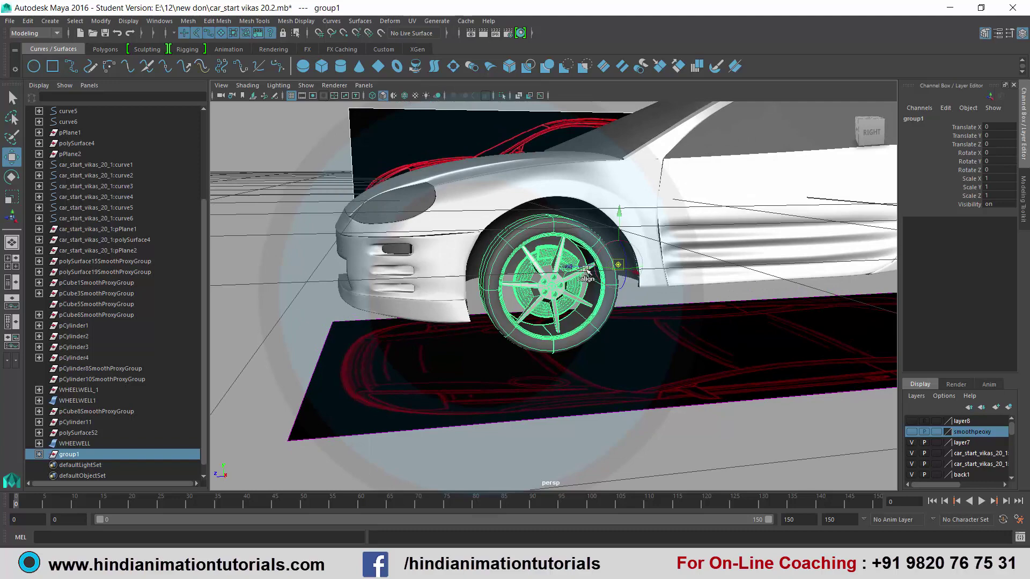
pyautogui.press('v')
pyautogui.moveTo(571, 267)
pyautogui.keyDown('alt'); pyautogui.mouseDown()
pyautogui.moveTo(551, 275)
pyautogui.moveTo(597, 299)
pyautogui.mouseUp(); pyautogui.keyUp('alt')
pyautogui.keyDown('alt'); pyautogui.moveTo(585, 264); pyautogui.dragTo(570, 285); pyautogui.keyUp('alt')
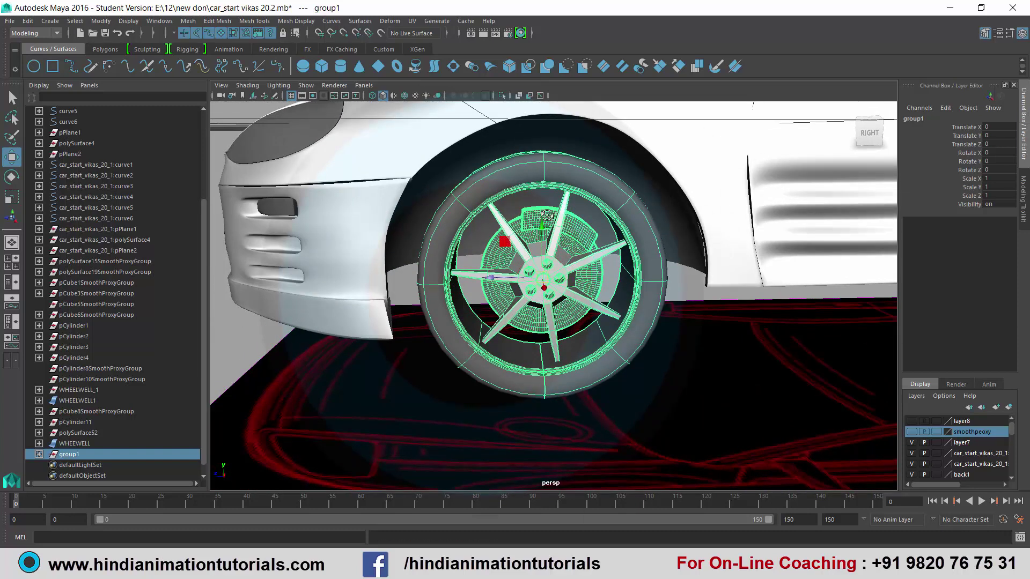
pyautogui.keyDown('alt'); pyautogui.moveTo(547, 215); pyautogui.dragTo(569, 220); pyautogui.keyUp('alt')
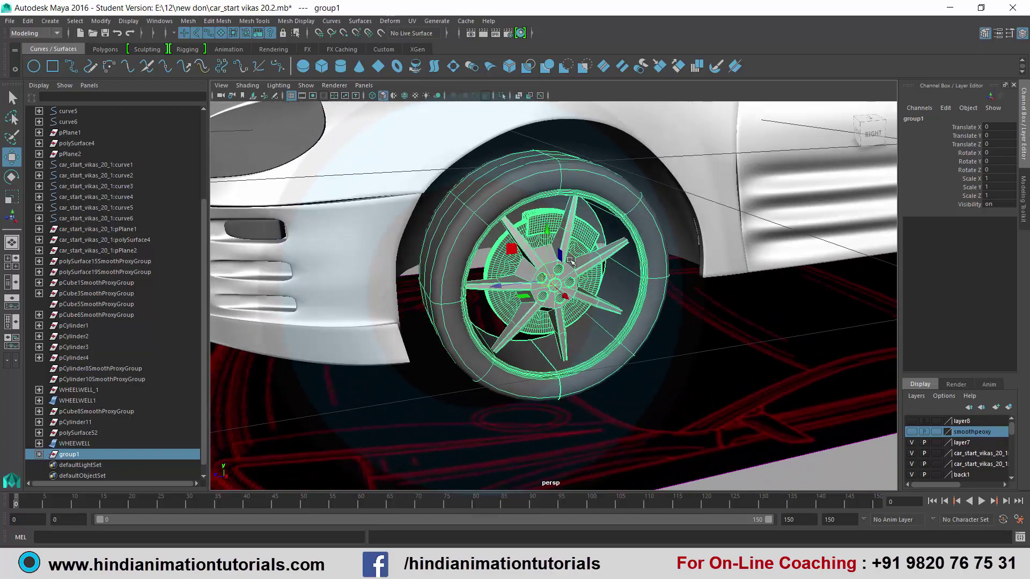
# Select group1 in the Outliner and rotate it about X, leaving Rotate X at 5.892
pyautogui.press('e')
pyautogui.moveTo(581, 296)
pyautogui.keyDown('alt'); pyautogui.mouseDown()
pyautogui.moveTo(607, 293)
pyautogui.moveTo(544, 284)
pyautogui.moveTo(558, 285)
pyautogui.mouseUp(); pyautogui.keyUp('alt')
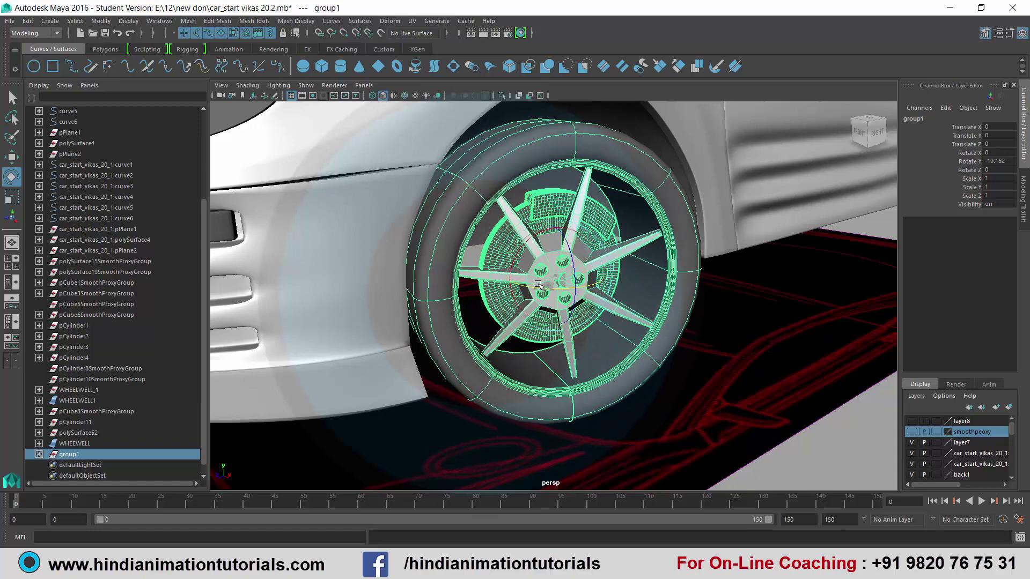
pyautogui.hotkey('ctrl', 'z')
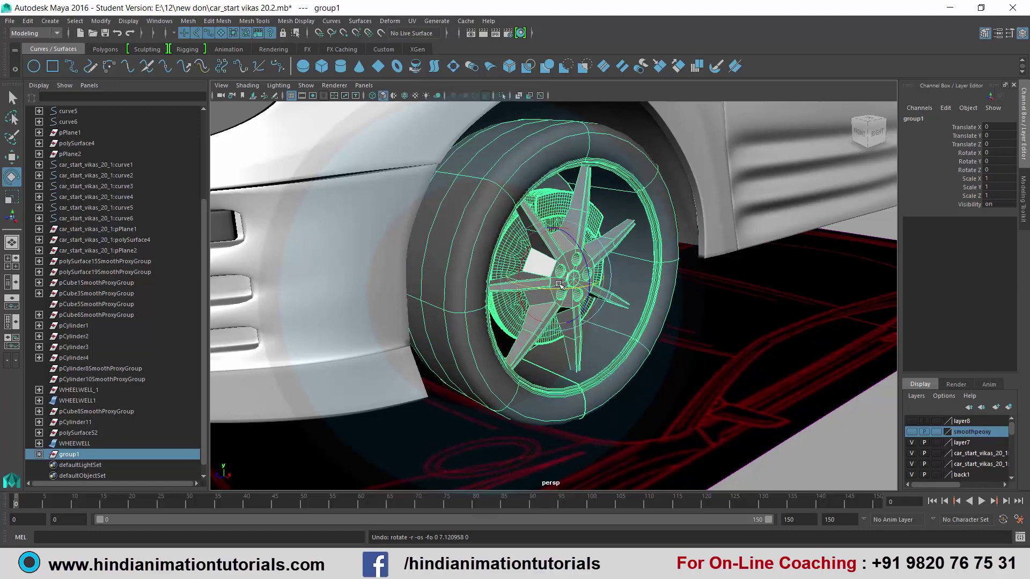
pyautogui.keyDown('alt'); pyautogui.moveTo(659, 314); pyautogui.dragTo(630, 308); pyautogui.keyUp('alt')
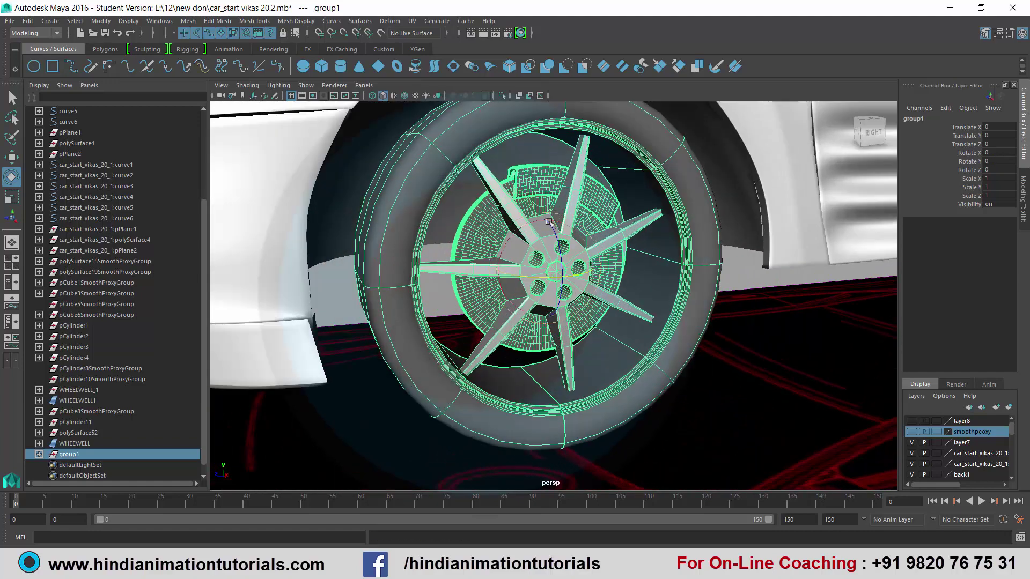
pyautogui.click(683, 321)
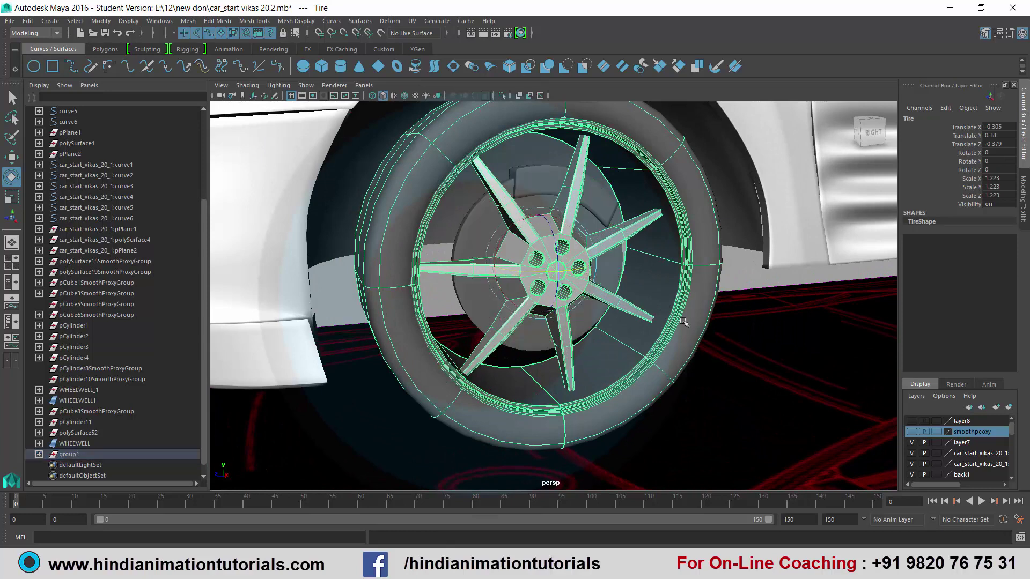
pyautogui.click(75, 455)
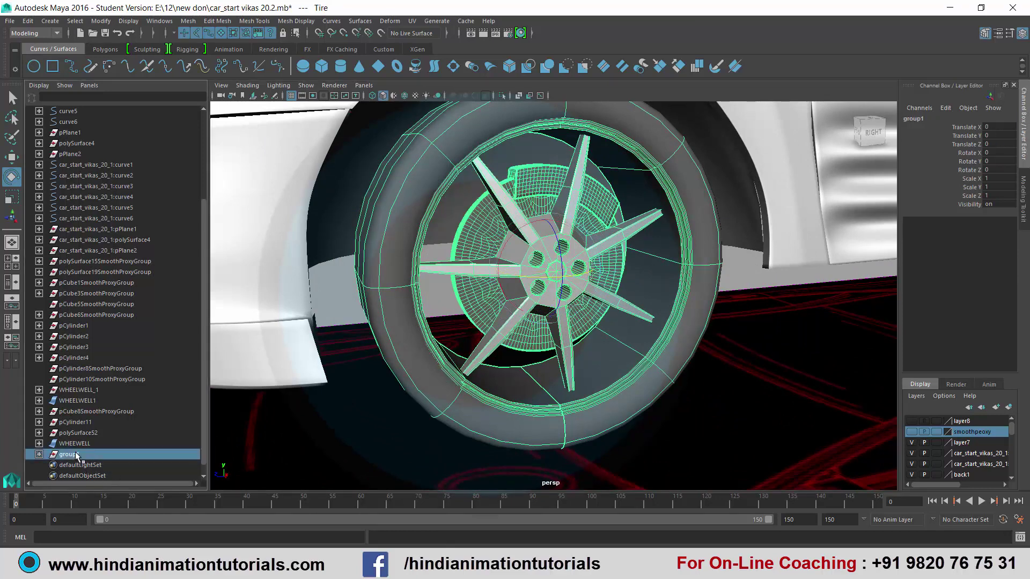
pyautogui.moveTo(504, 247)
pyautogui.mouseDown()
pyautogui.moveTo(529, 231)
pyautogui.moveTo(467, 228)
pyautogui.mouseUp()
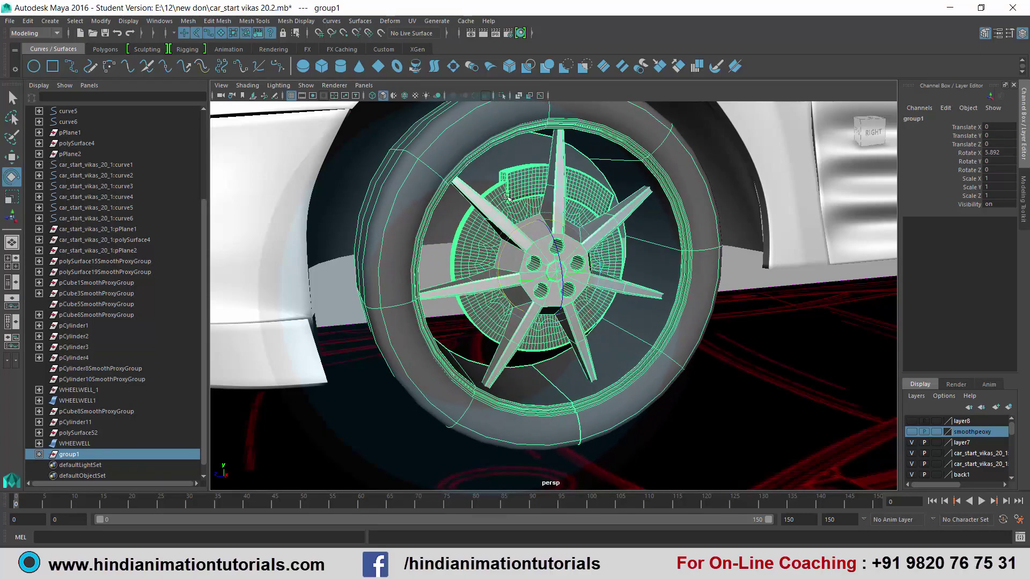
pyautogui.moveTo(499, 261); pyautogui.dragTo(506, 253)
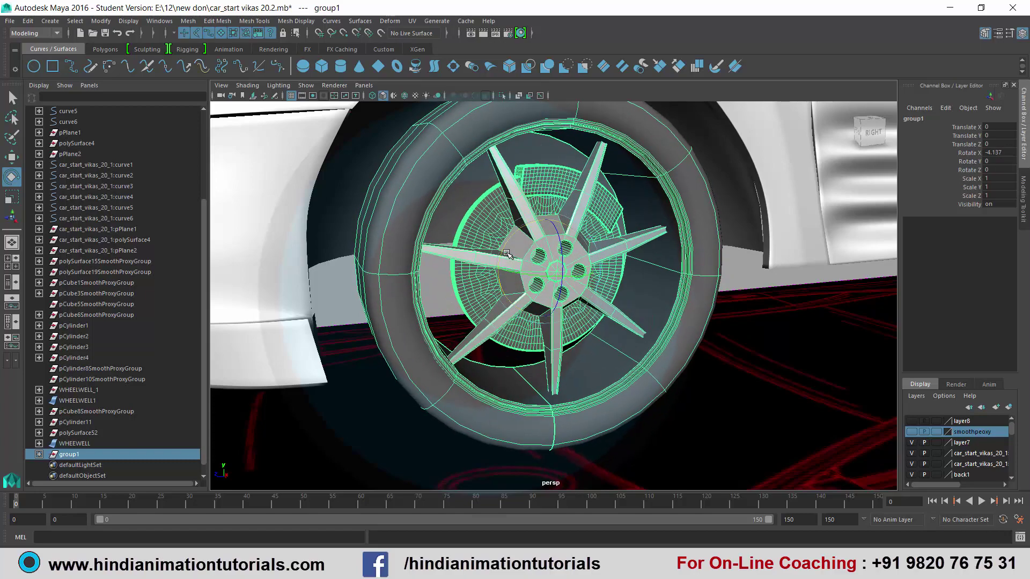
pyautogui.hotkey('ctrl', 'z')
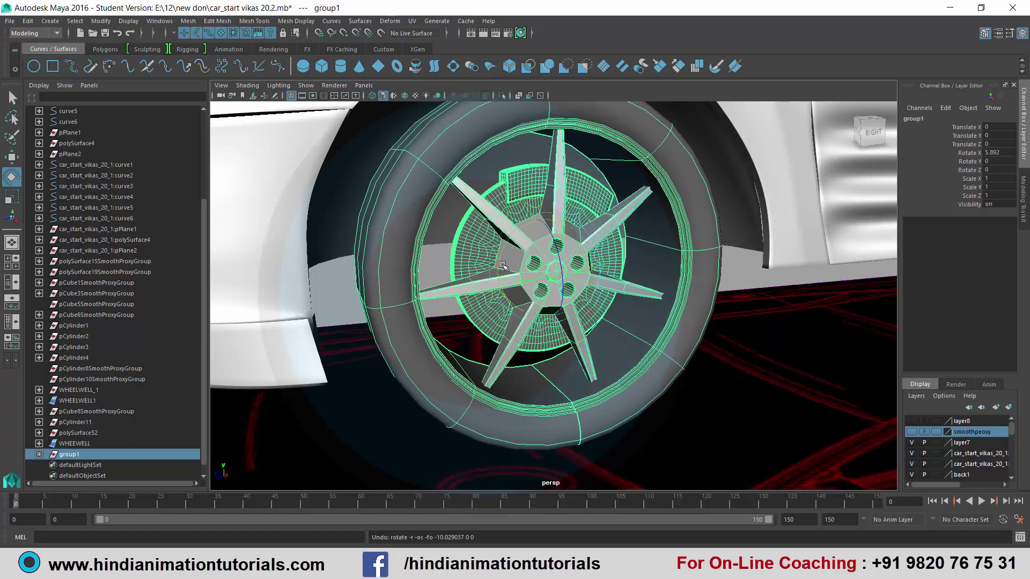
pyautogui.keyDown('alt'); pyautogui.moveTo(503, 265); pyautogui.dragTo(276, 387); pyautogui.keyUp('alt')
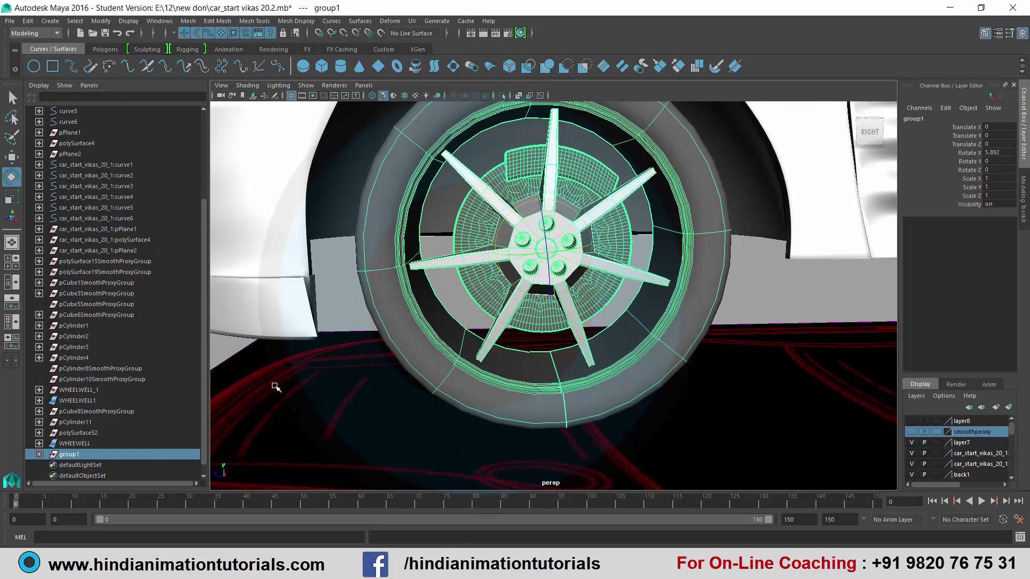
# Rename group1 to wheel2 in the Channel Box and expand it in the Outliner
pyautogui.doubleClick(934, 118)
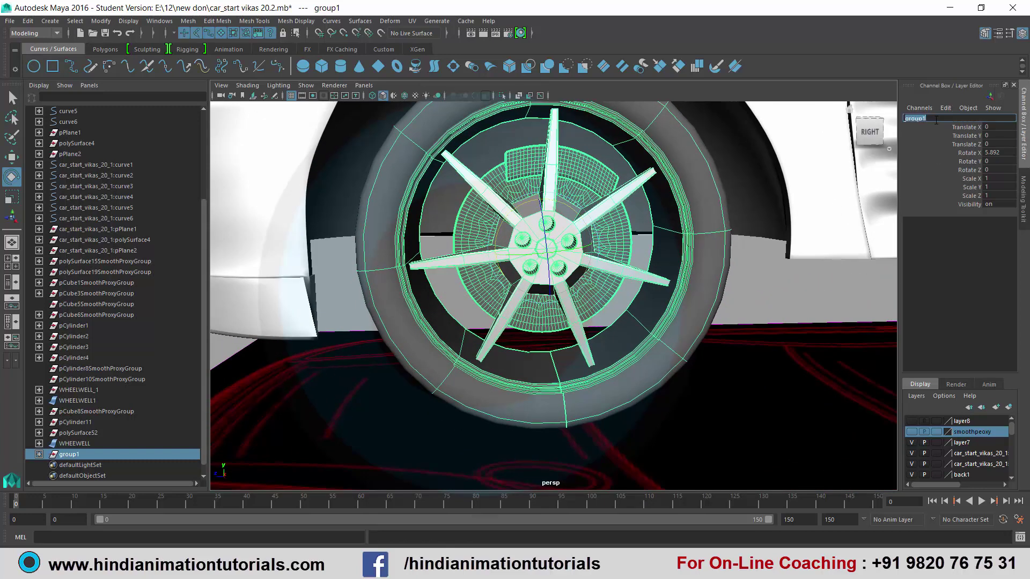
pyautogui.press('BackSpace')
pyautogui.write('wheel2')
pyautogui.press('Return')
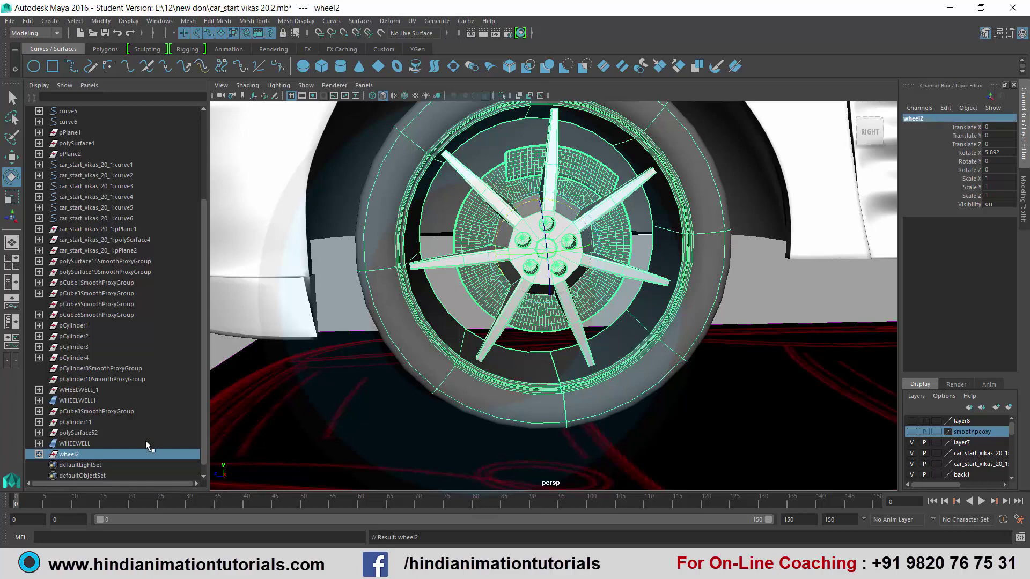
pyautogui.click(39, 456)
# Parent DISC under Tire and drag BREAK1 directly under wheel2 in the Outliner
pyautogui.scroll(-2, 204, 404)
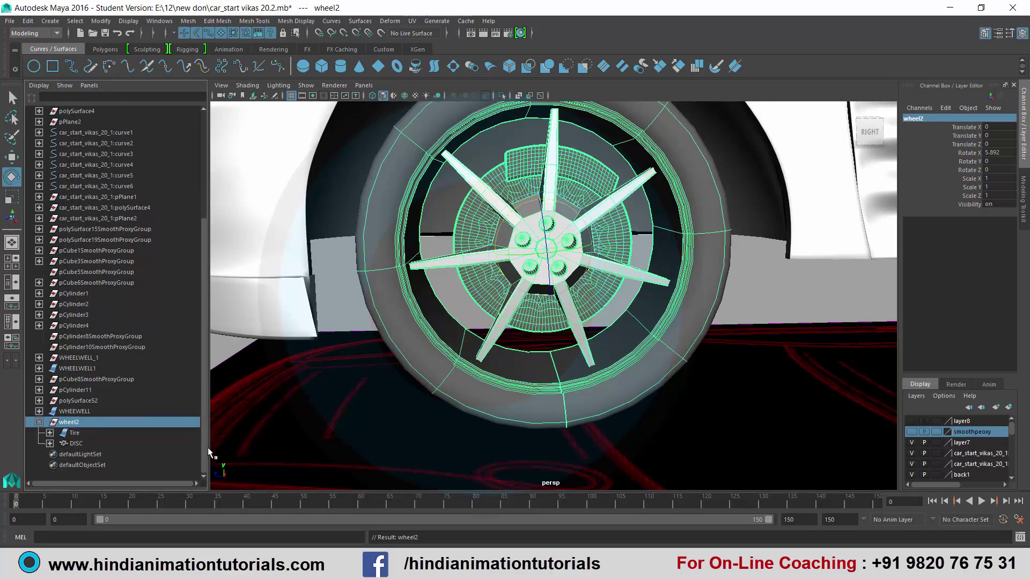
pyautogui.click(50, 444)
pyautogui.click(96, 433)
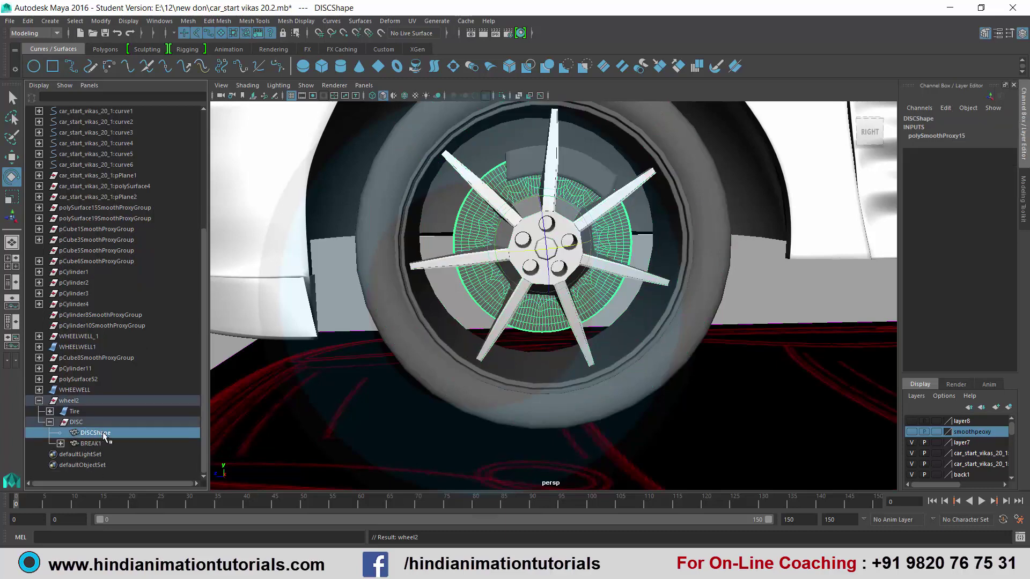
pyautogui.moveTo(102, 432); pyautogui.dragTo(79, 411, button='middle')
pyautogui.click(102, 464)
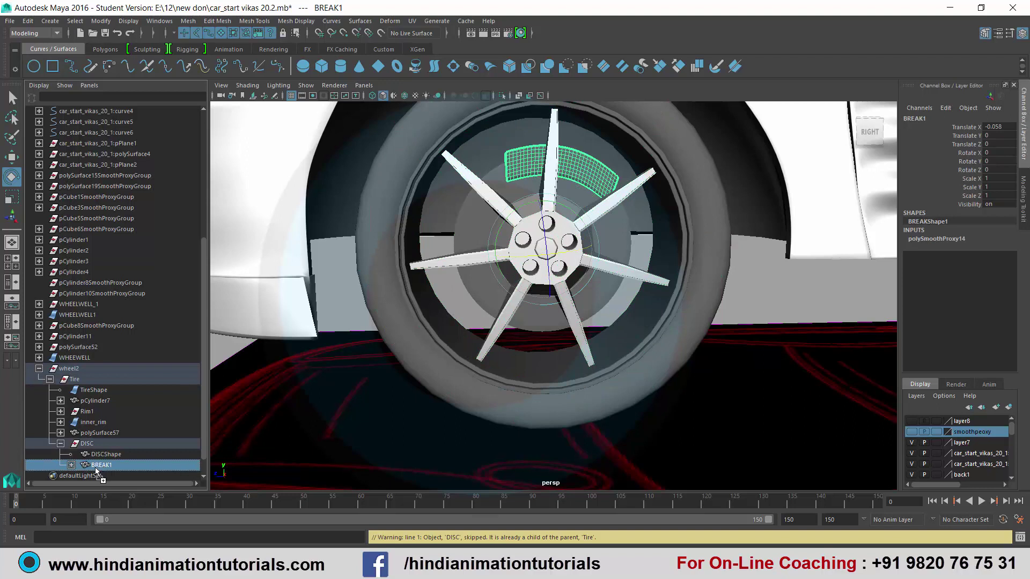
pyautogui.click(73, 464)
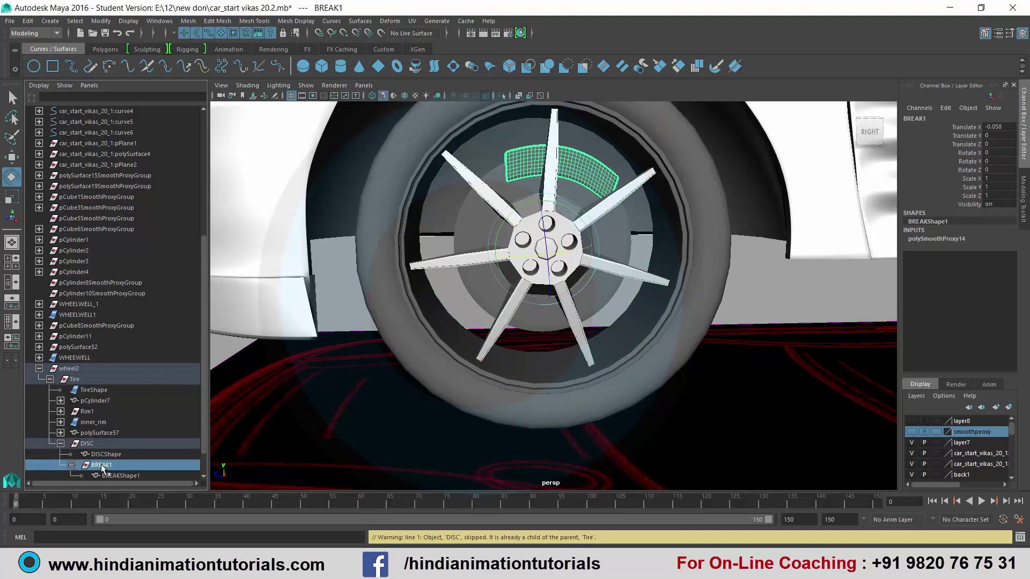
pyautogui.moveTo(104, 468); pyautogui.dragTo(65, 369, button='middle')
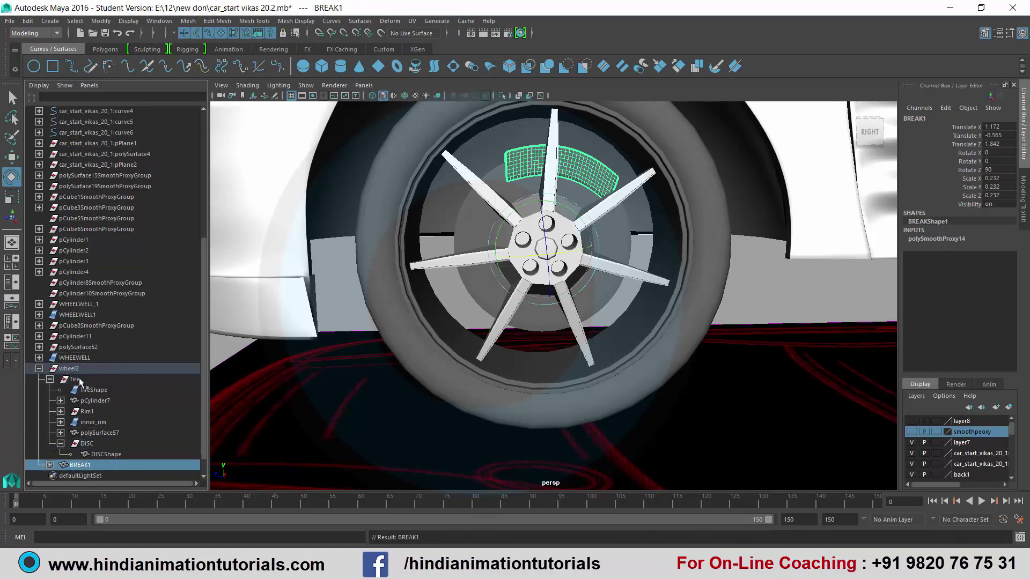
# Undo the accidental tire rotation, retry placing BREAK1 under wheel2, and frame the Tire
pyautogui.click(75, 379)
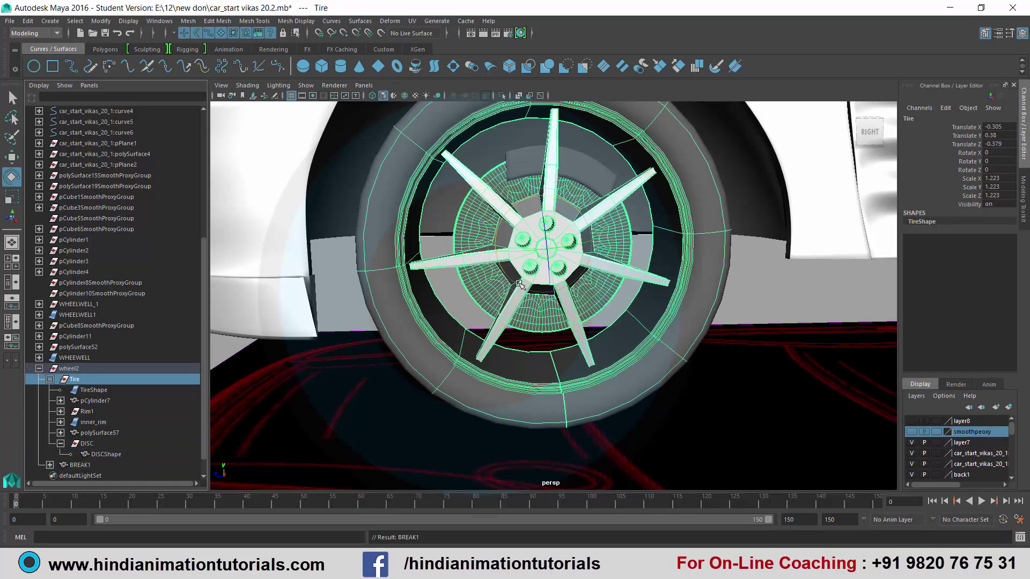
pyautogui.moveTo(520, 291)
pyautogui.keyDown('alt'); pyautogui.mouseDown()
pyautogui.moveTo(590, 314)
pyautogui.moveTo(514, 302)
pyautogui.moveTo(515, 283)
pyautogui.moveTo(528, 301)
pyautogui.moveTo(577, 235)
pyautogui.moveTo(516, 249)
pyautogui.moveTo(486, 237)
pyautogui.mouseUp(); pyautogui.keyUp('alt')
pyautogui.scroll(5, 552, 309)
pyautogui.scroll(-3, 513, 302)
pyautogui.hotkey('ctrl', 'z')
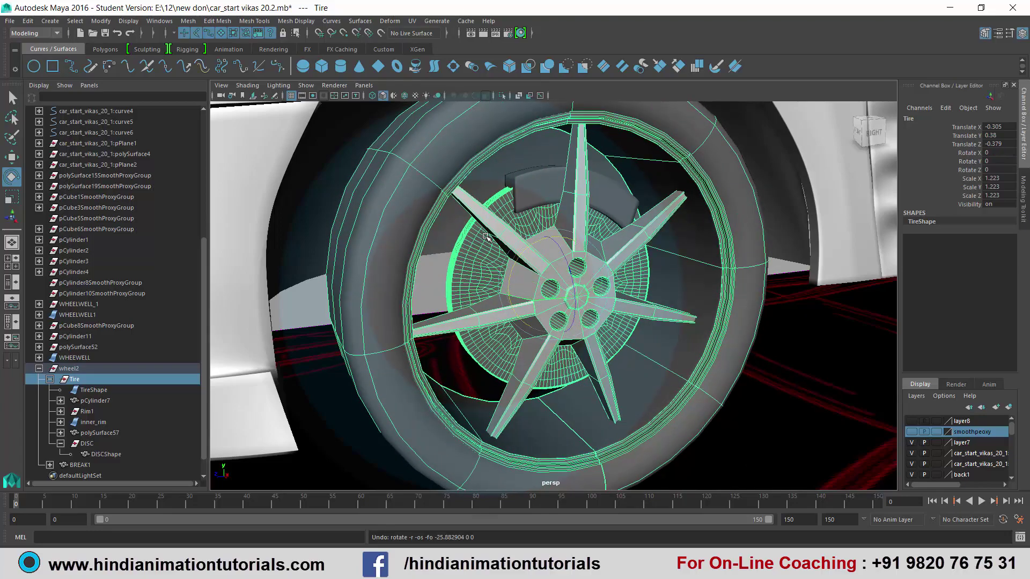
pyautogui.hotkey('ctrl', 'z')
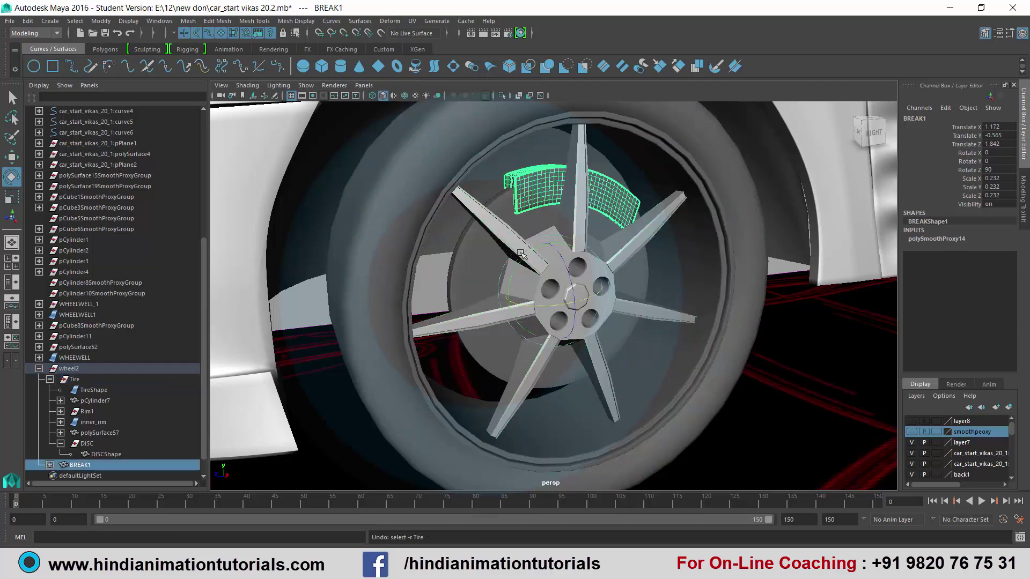
pyautogui.click(50, 465)
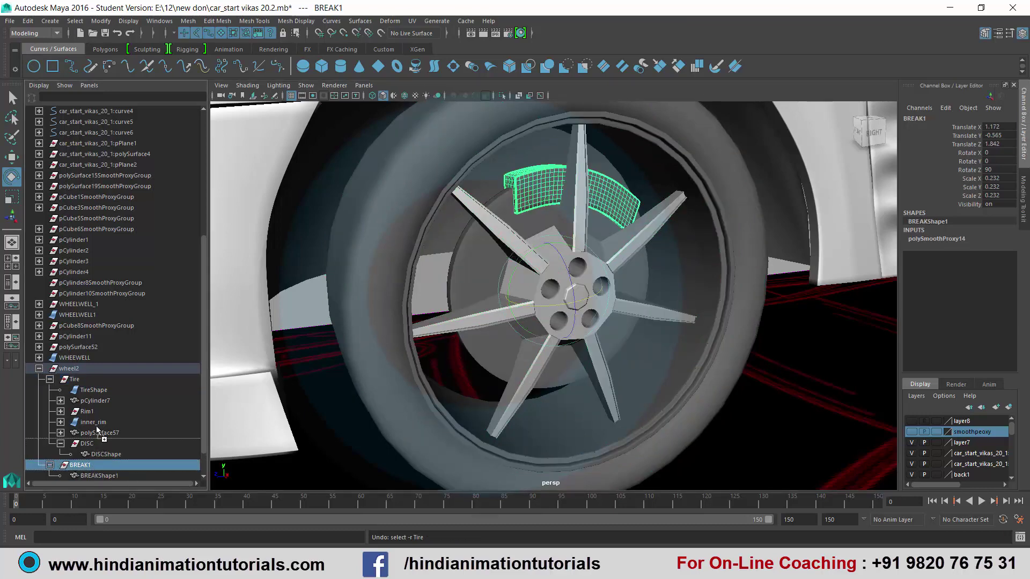
pyautogui.moveTo(91, 468); pyautogui.dragTo(75, 370, button='middle')
pyautogui.click(75, 379)
pyautogui.press('f')
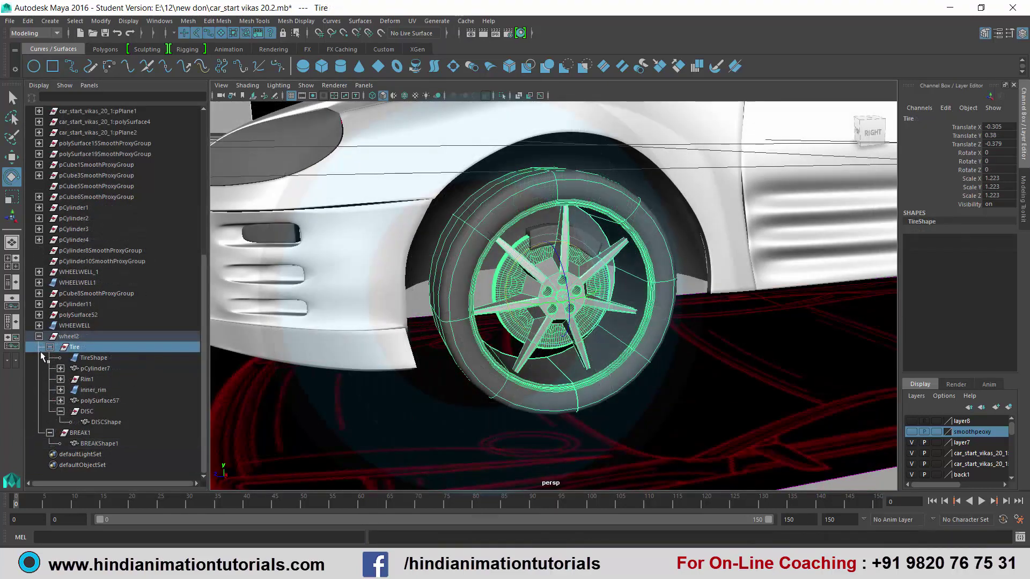
# Collapse wheel2 and rename it wheel_group_2 in the Outliner
pyautogui.click(38, 336)
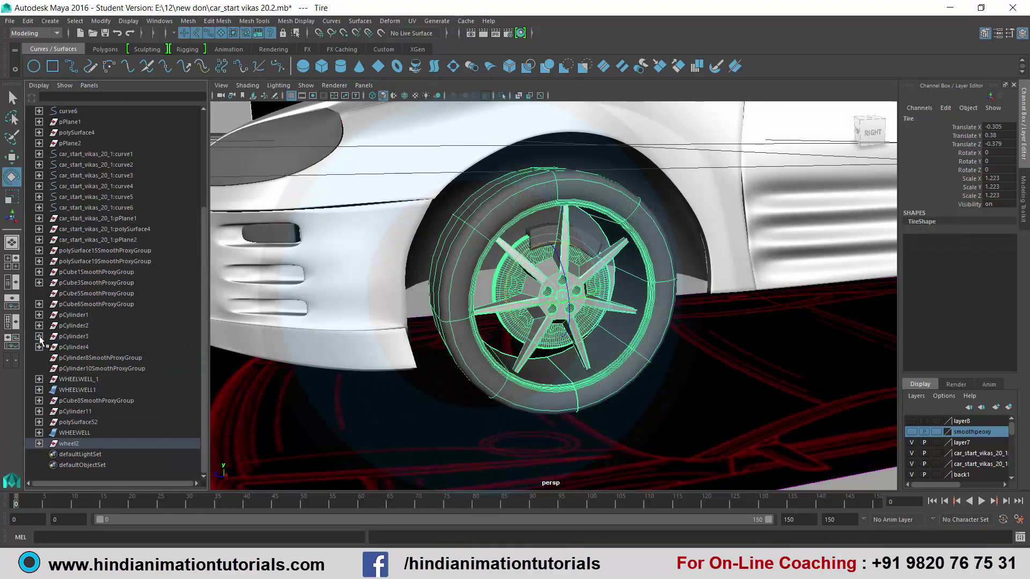
pyautogui.doubleClick(90, 445)
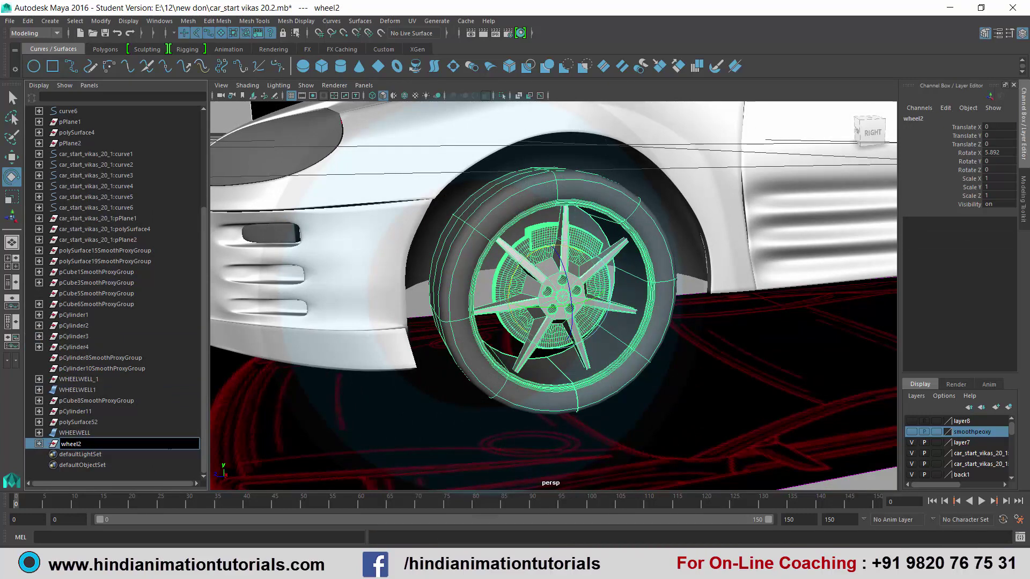
pyautogui.press('Left')
pyautogui.write('gro')
pyautogui.write('up')
pyautogui.press('Return')
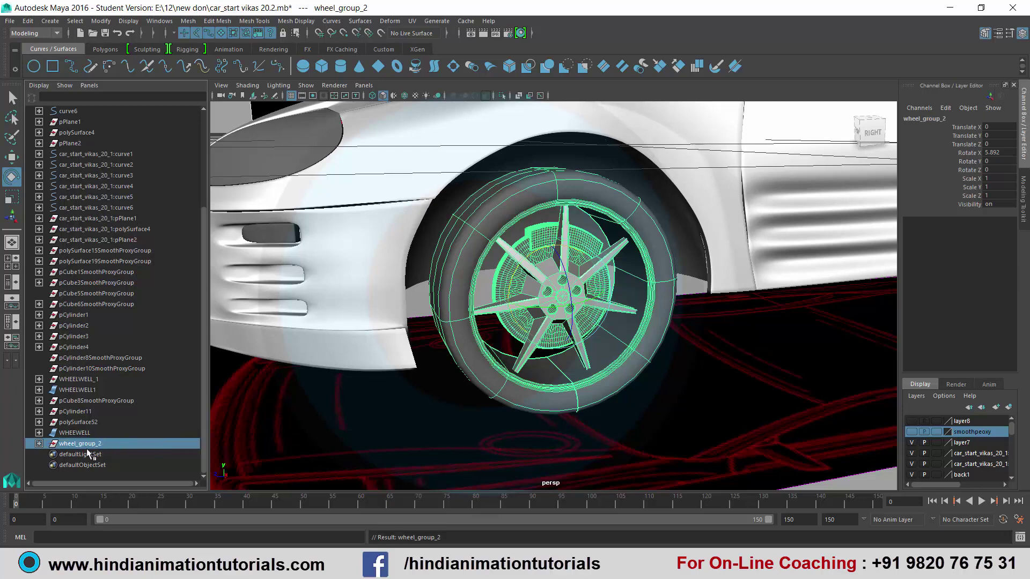
# Middle-drag wheel_group_2 onto WHEELWELL, then select the wheel-well shell and orbit to inspect it
pyautogui.click(75, 433)
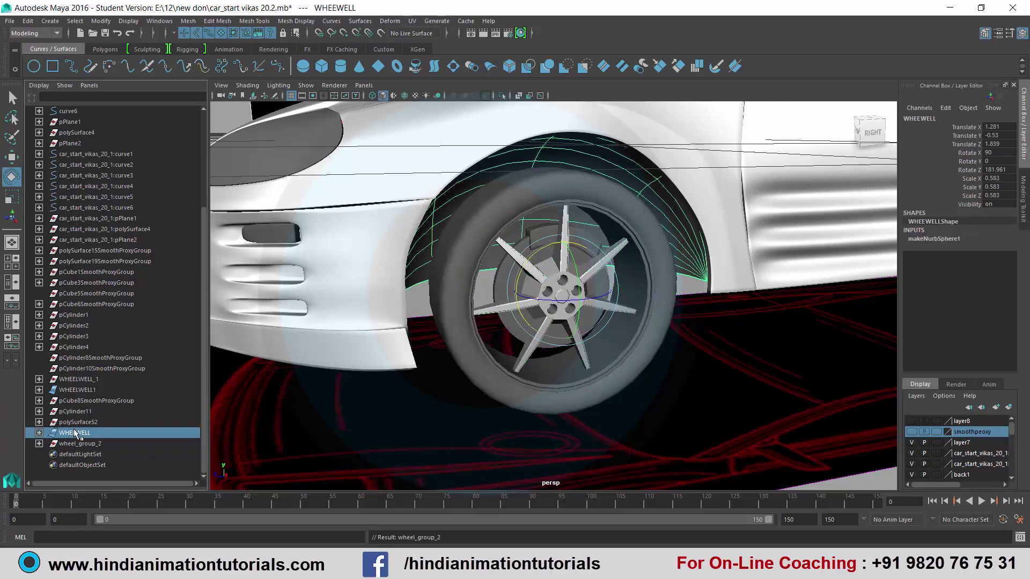
pyautogui.click(73, 444)
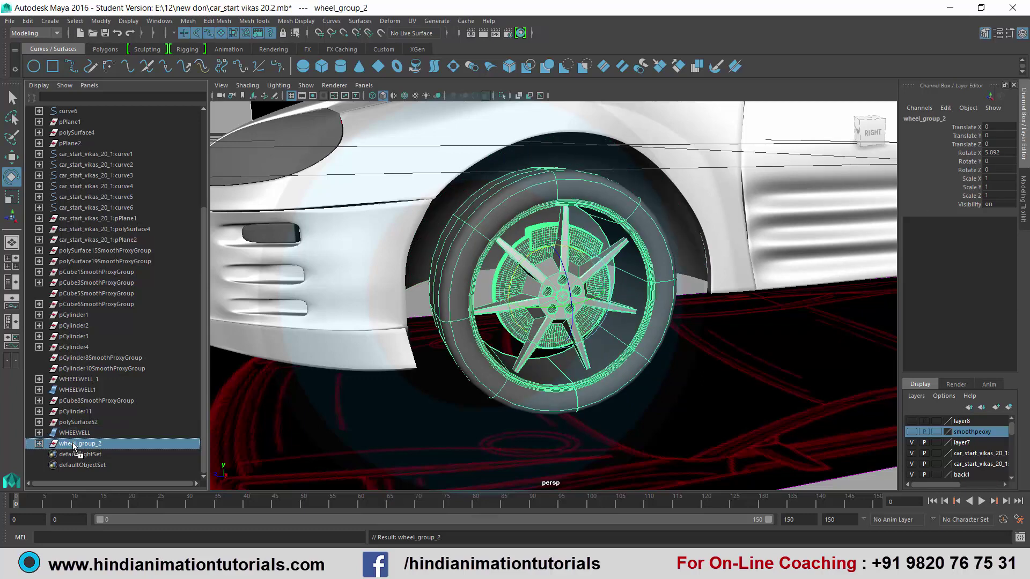
pyautogui.moveTo(72, 445); pyautogui.dragTo(75, 433, button='middle')
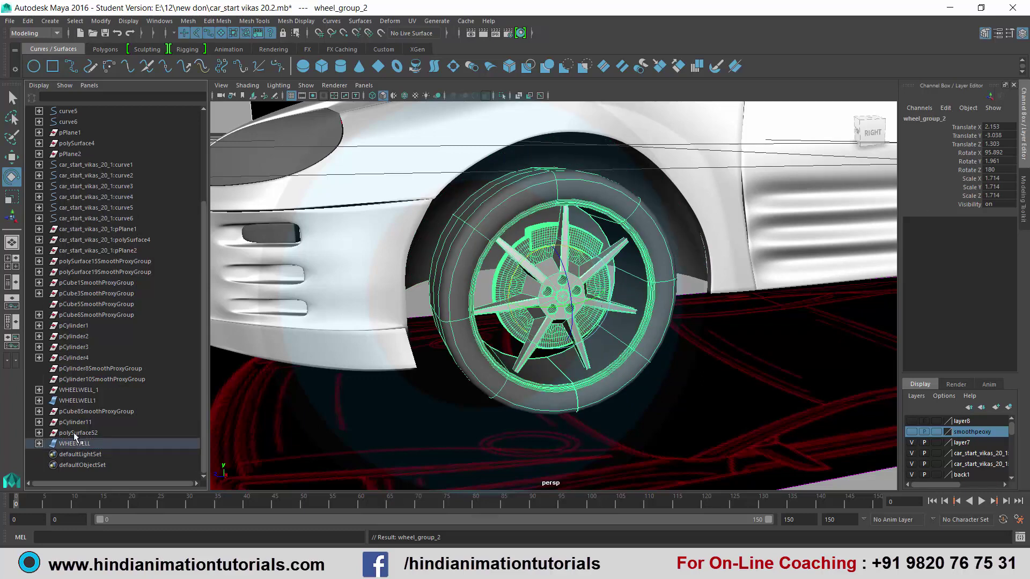
pyautogui.click(72, 443)
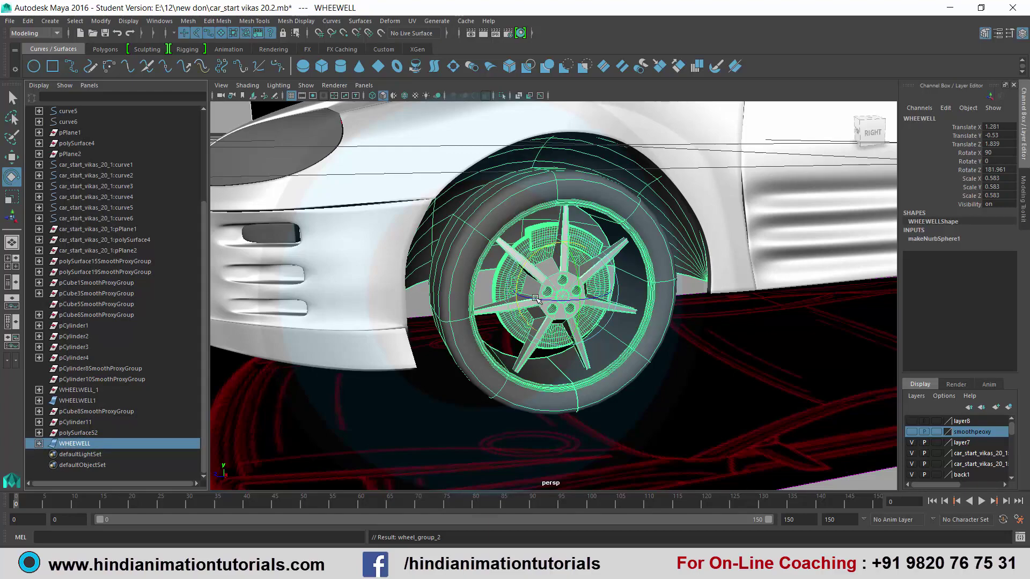
pyautogui.moveTo(395, 381)
pyautogui.keyDown('alt'); pyautogui.mouseDown()
pyautogui.moveTo(507, 283)
pyautogui.moveTo(601, 303)
pyautogui.mouseUp(); pyautogui.keyUp('alt')
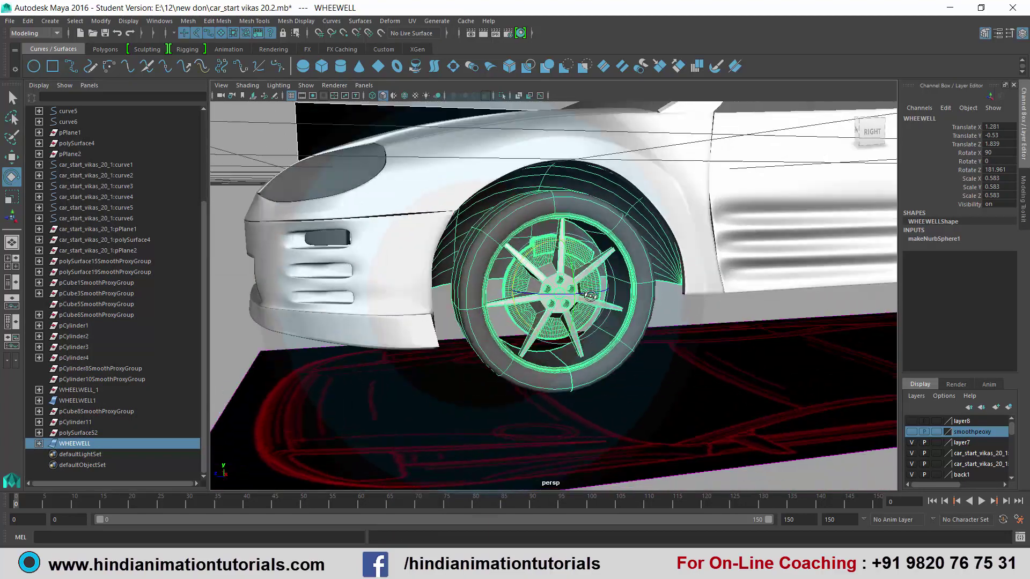
pyautogui.click(665, 308)
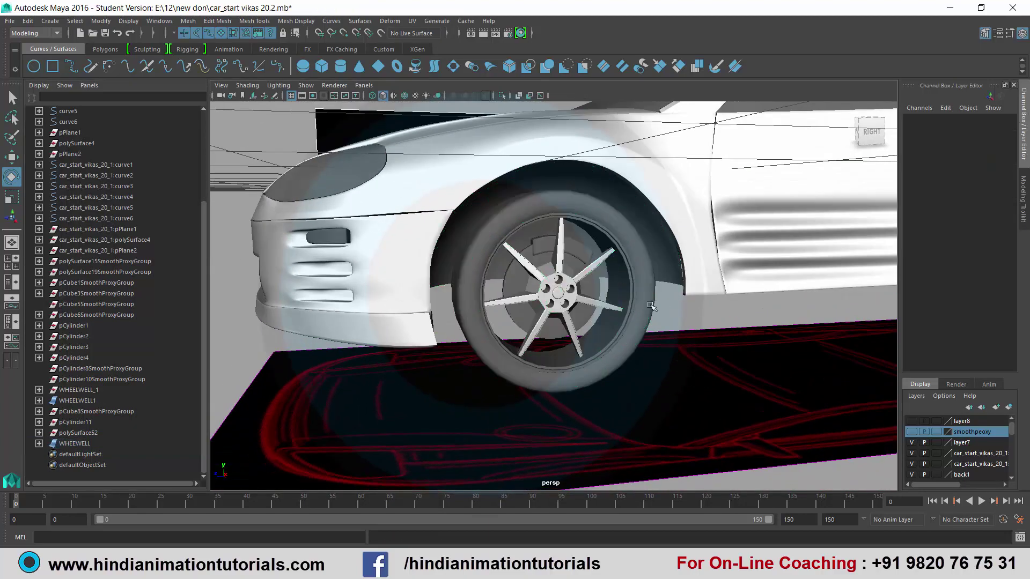
pyautogui.click(651, 306)
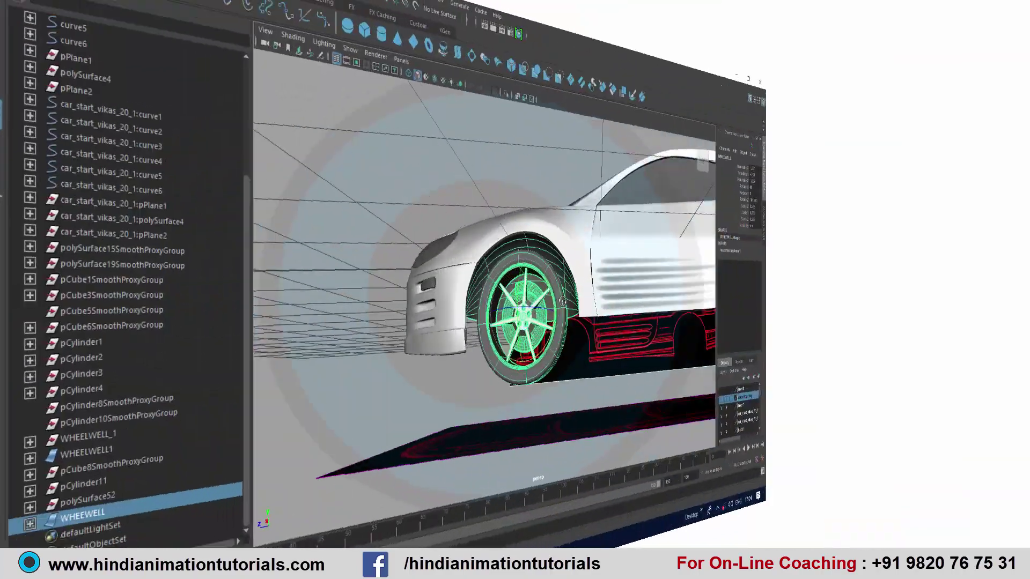
pyautogui.moveTo(651, 311)
pyautogui.keyDown('alt'); pyautogui.mouseDown()
pyautogui.moveTo(576, 305)
pyautogui.moveTo(545, 279)
pyautogui.moveTo(575, 288)
pyautogui.mouseUp(); pyautogui.keyUp('alt')
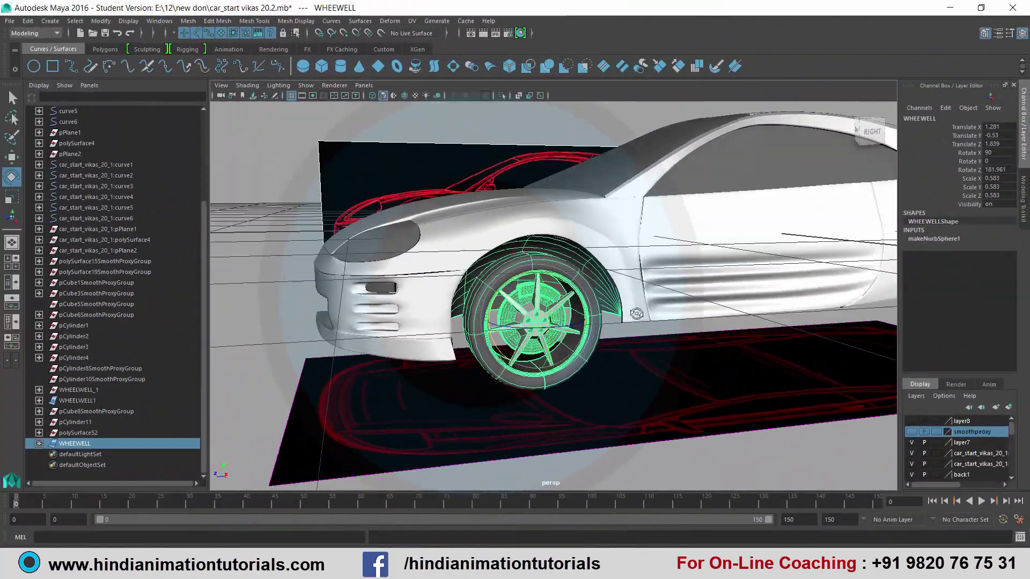
pyautogui.scroll(-3, 577, 305)
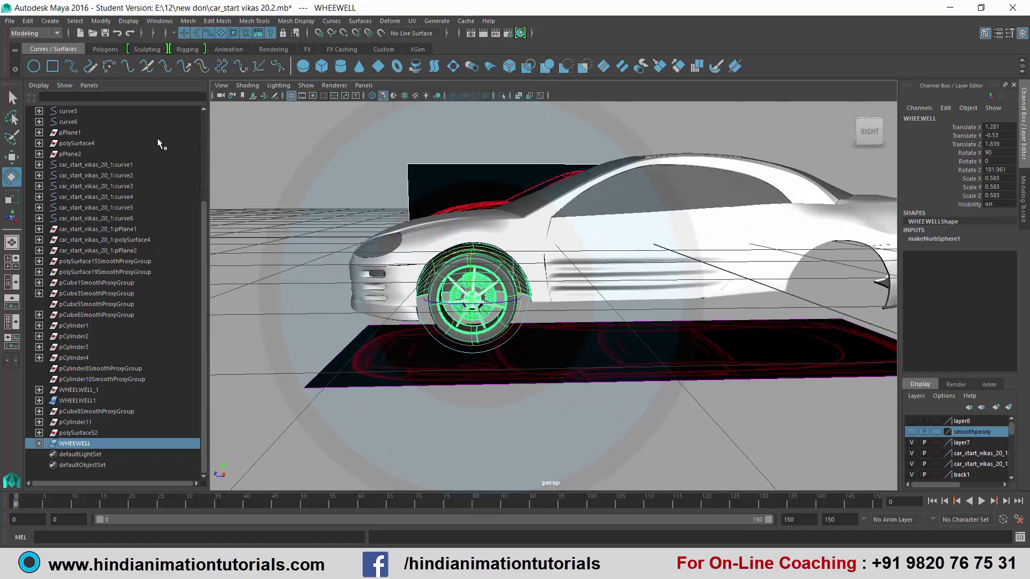
# Duplicate WHEELWELL together with its wheel using Edit > Duplicate
pyautogui.click(28, 21)
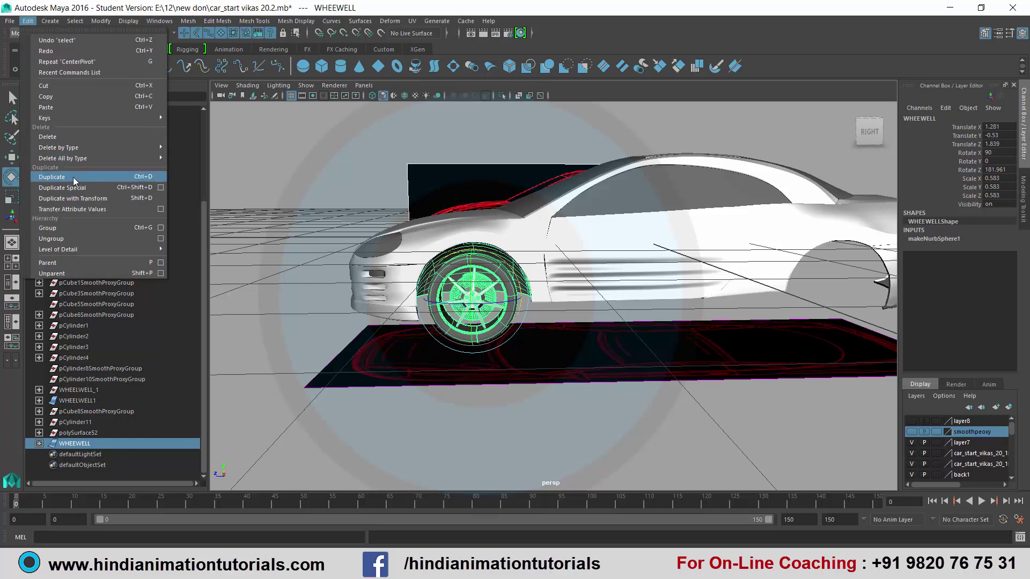
pyautogui.click(73, 177)
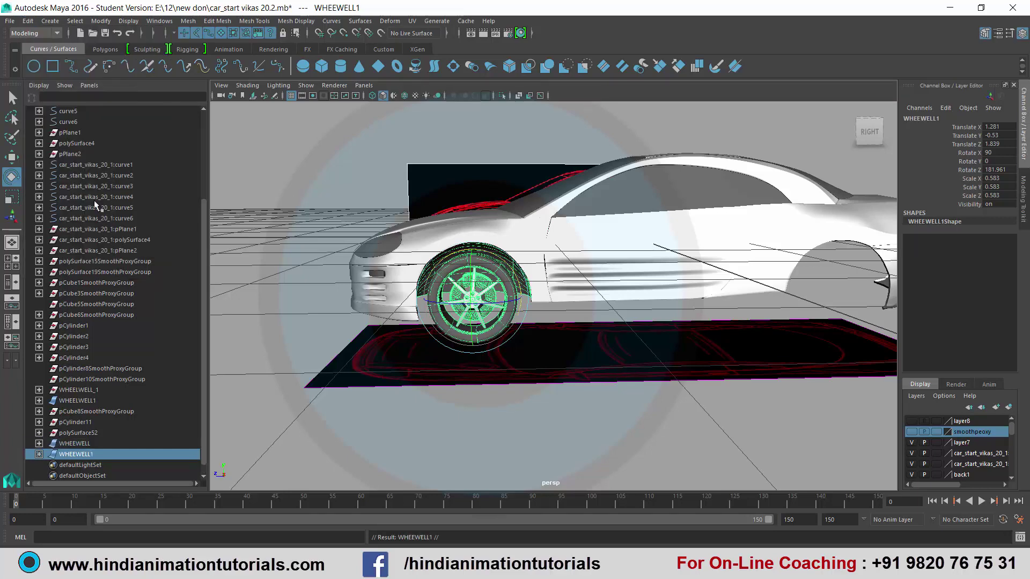
pyautogui.press('w')
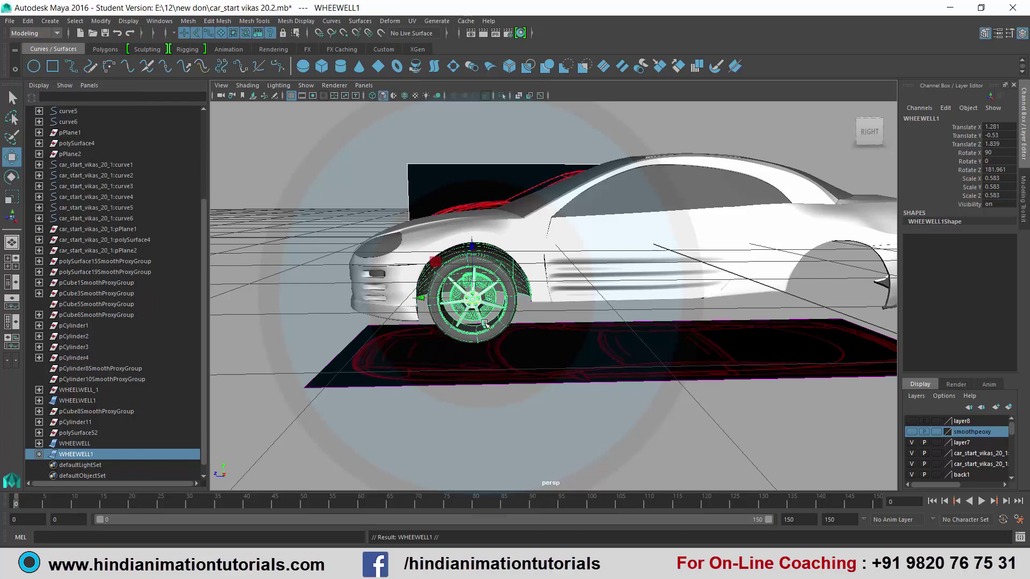
# In the enlarged side view, drag the copy back along Z to the rear wheel (Translate Z -1.682)
pyautogui.press('space')
pyautogui.press('space')
pyautogui.click(12, 266)
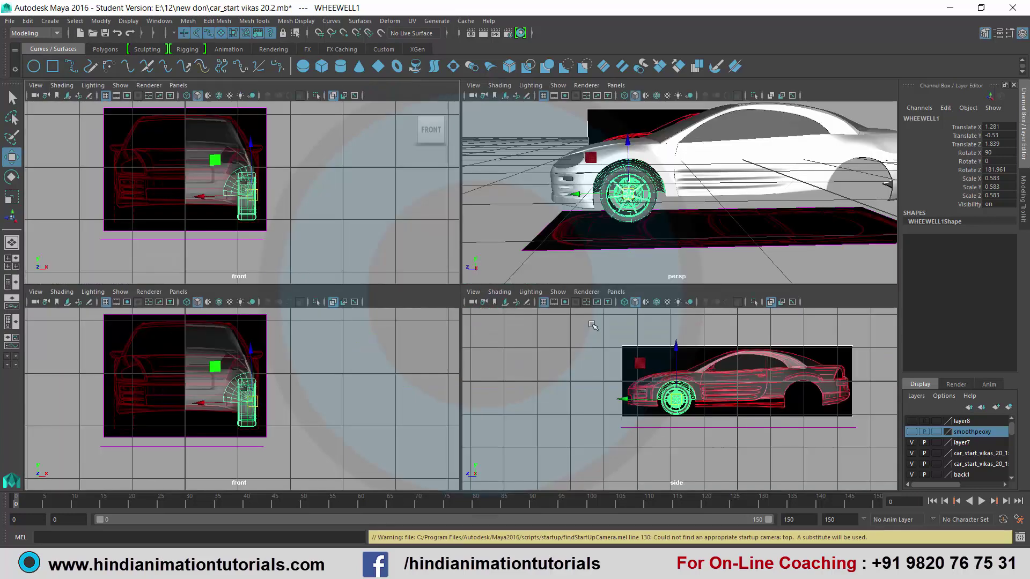
pyautogui.press('space')
pyautogui.scroll(1, 536, 333)
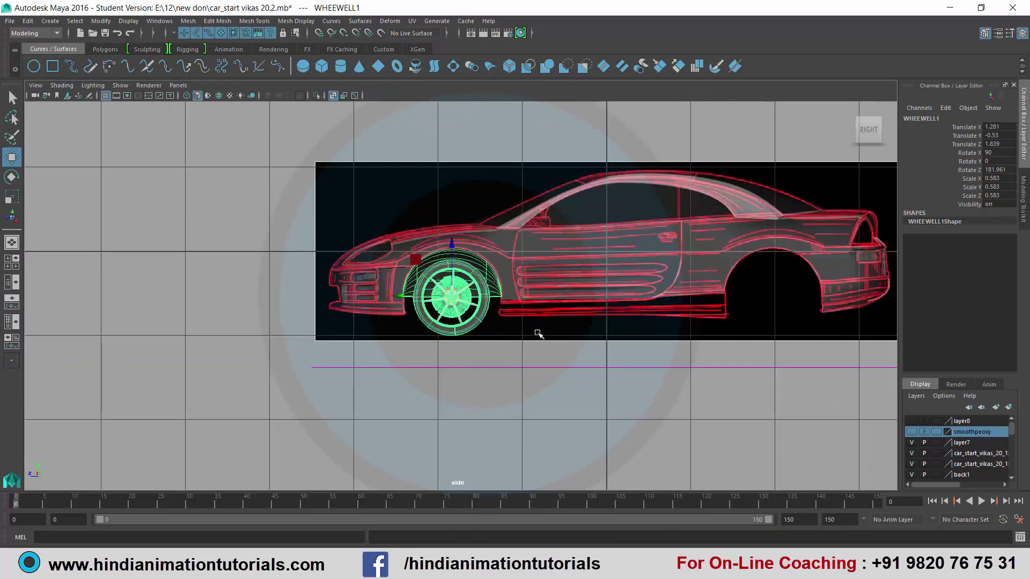
pyautogui.scroll(2, 536, 334)
pyautogui.scroll(2, 537, 334)
pyautogui.scroll(2, 605, 322)
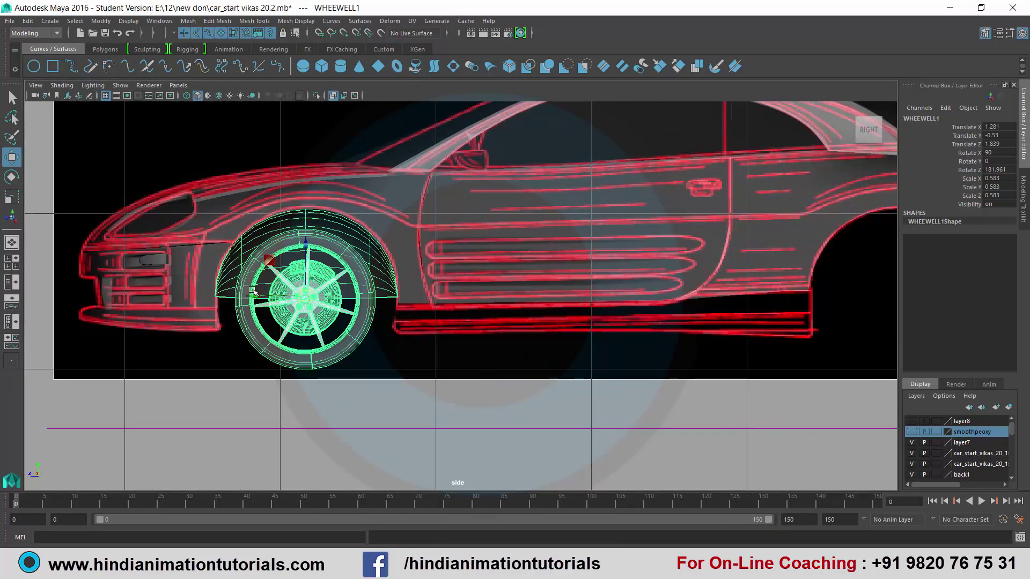
pyautogui.moveTo(254, 295); pyautogui.dragTo(801, 314)
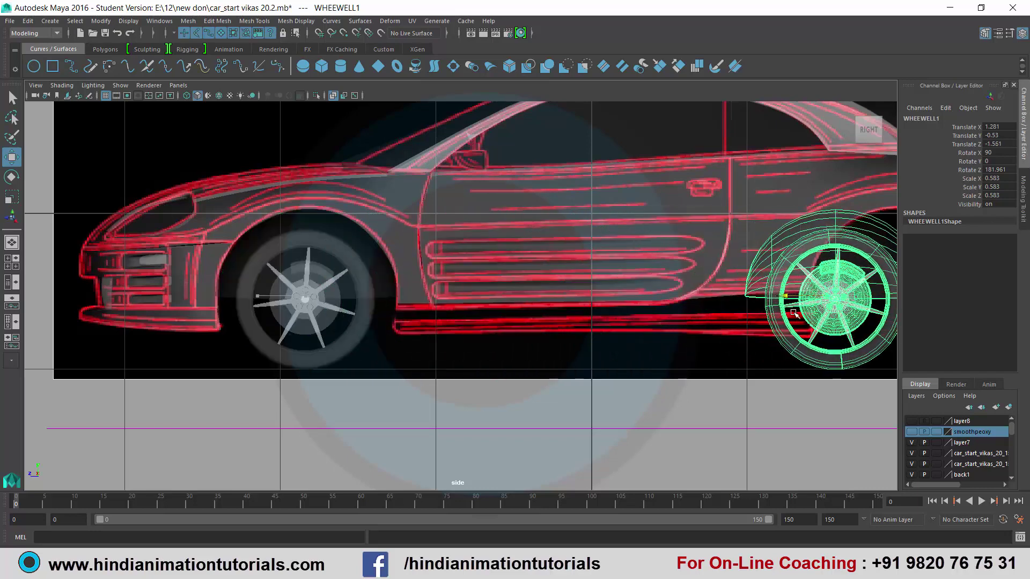
pyautogui.moveTo(800, 314)
pyautogui.keyDown('alt'); pyautogui.mouseDown(button='middle')
pyautogui.moveTo(533, 322)
pyautogui.moveTo(548, 320)
pyautogui.mouseUp(button='middle'); pyautogui.keyUp('alt')
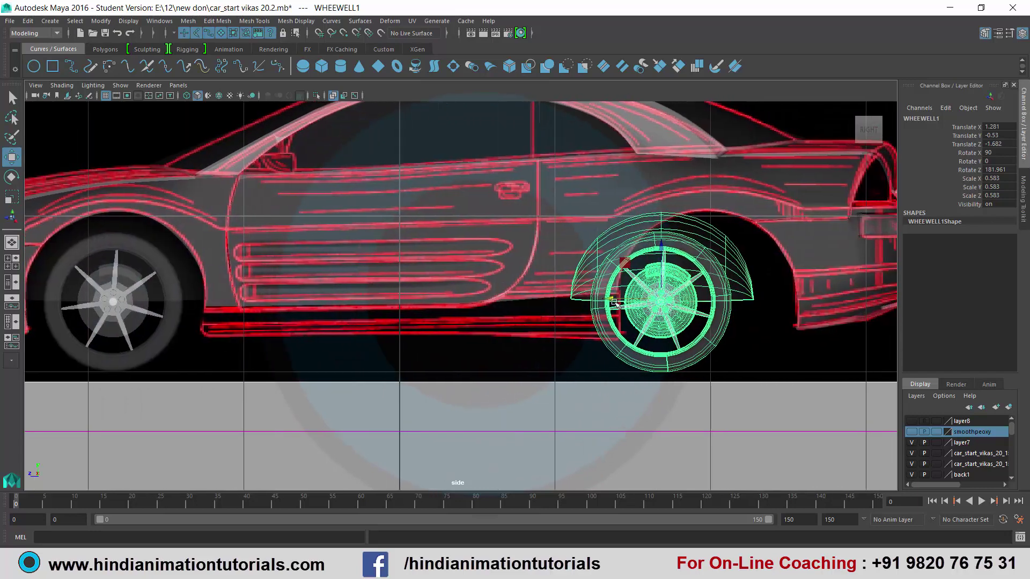
# Slide WHEELWELL1 to Translate Z -1.961, verify the fit in perspective, and select the front Tire
pyautogui.moveTo(616, 303); pyautogui.dragTo(655, 303)
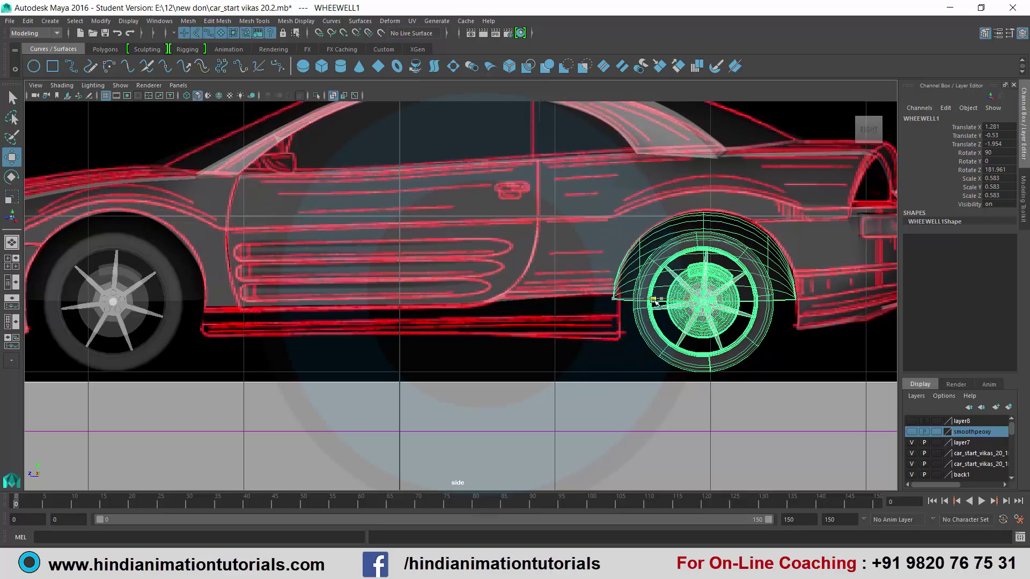
pyautogui.moveTo(654, 302); pyautogui.dragTo(655, 304)
pyautogui.press('space')
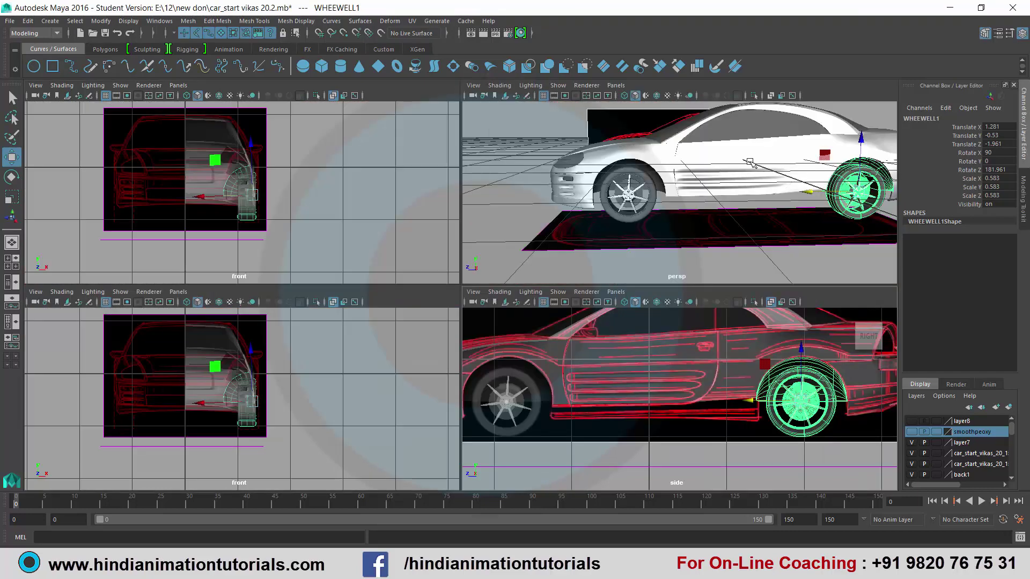
pyautogui.press('space')
pyautogui.scroll(3, 557, 316)
pyautogui.scroll(3, 537, 276)
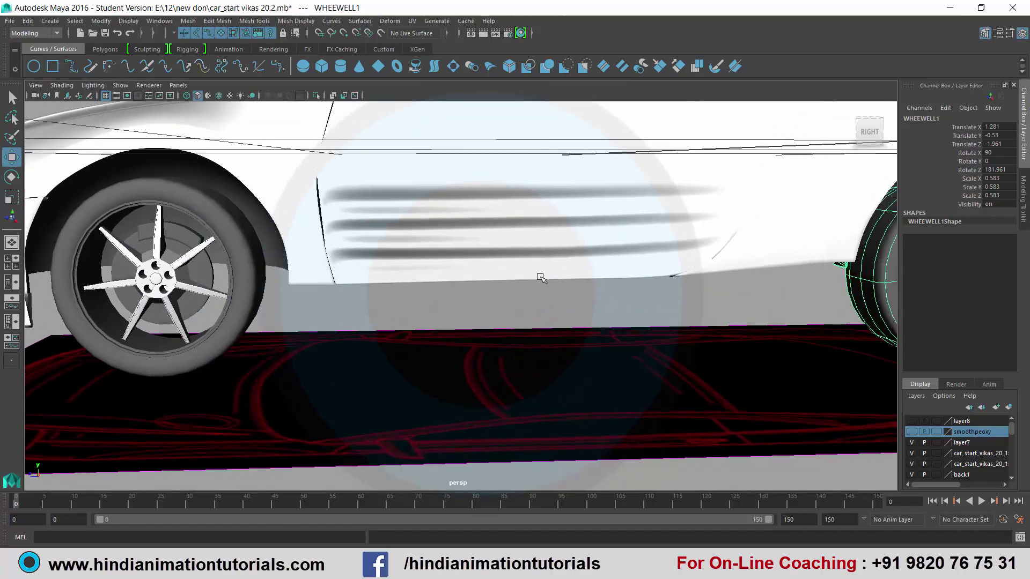
pyautogui.scroll(-2, 672, 288)
pyautogui.scroll(-5, 671, 294)
pyautogui.moveTo(671, 294)
pyautogui.keyDown('alt'); pyautogui.mouseDown()
pyautogui.moveTo(560, 286)
pyautogui.moveTo(504, 233)
pyautogui.moveTo(374, 237)
pyautogui.moveTo(660, 270)
pyautogui.moveTo(588, 298)
pyautogui.mouseUp(); pyautogui.keyUp('alt')
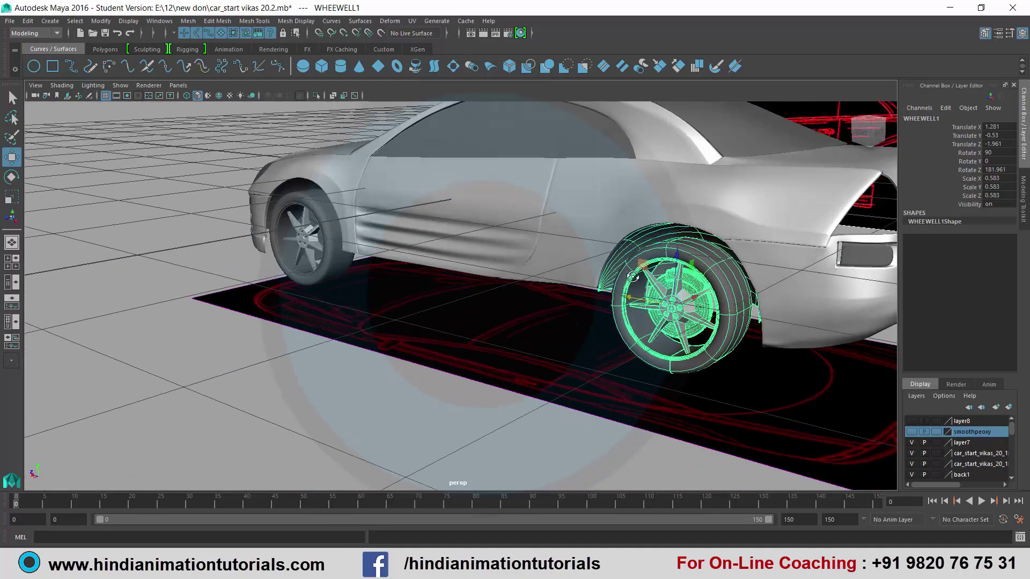
pyautogui.keyDown('alt'); pyautogui.moveTo(287, 252); pyautogui.dragTo(302, 252); pyautogui.keyUp('alt')
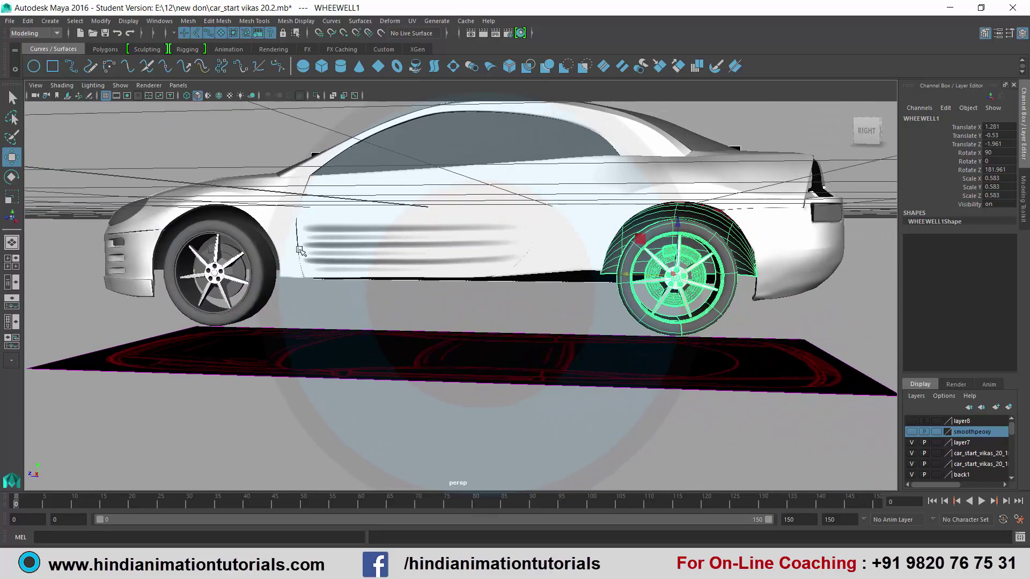
pyautogui.click(634, 305)
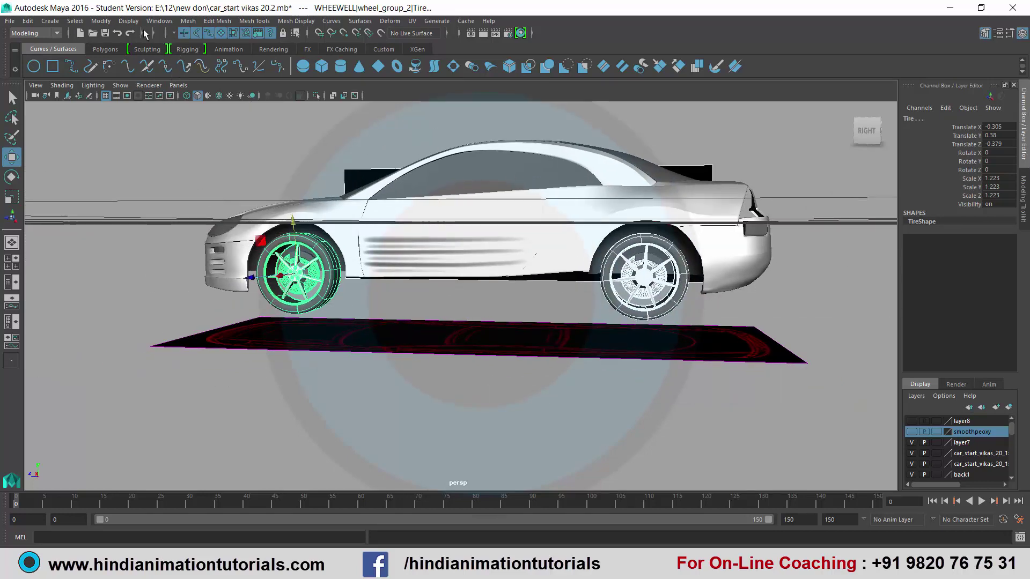
# Apply a Modify menu command, then zoom and orbit to a front three-quarter view of the car
pyautogui.click(100, 21)
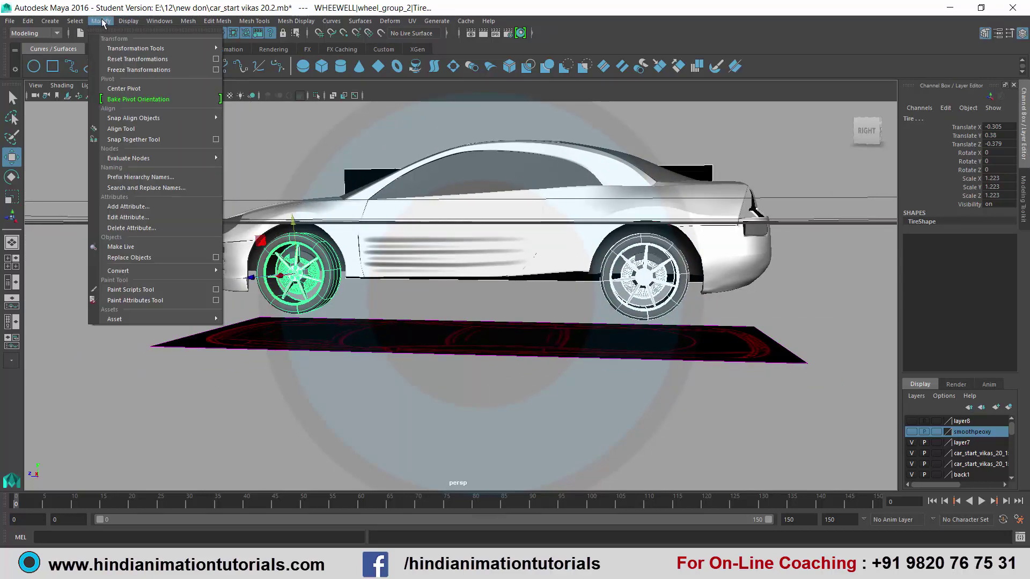
pyautogui.moveTo(134, 118)
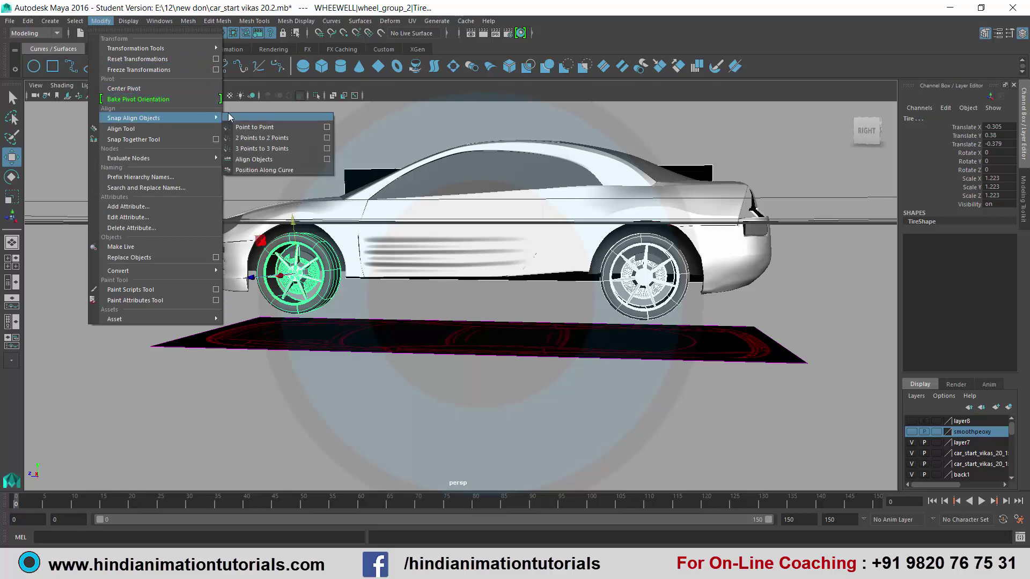
pyautogui.click(263, 161)
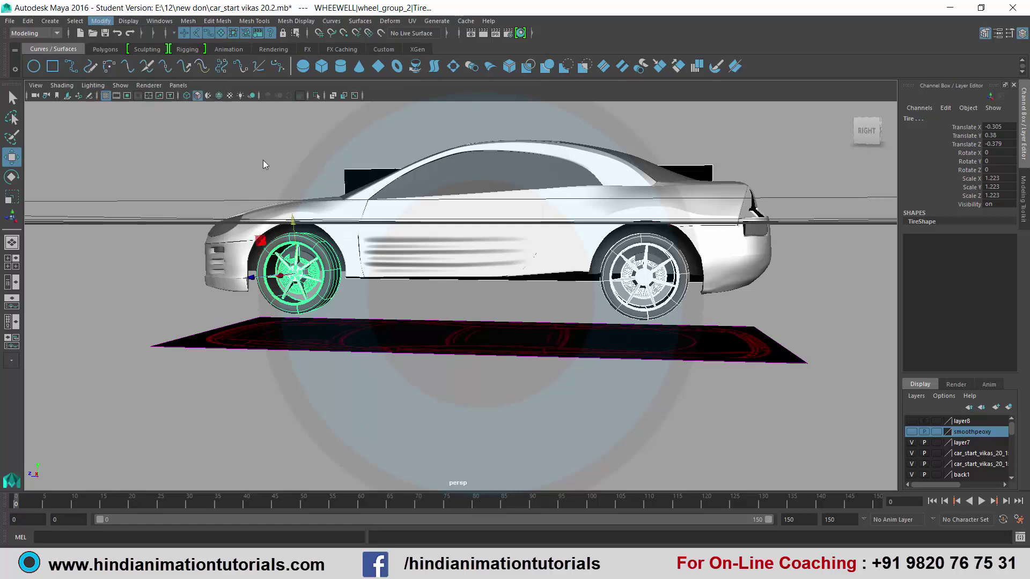
pyautogui.scroll(1, 589, 318)
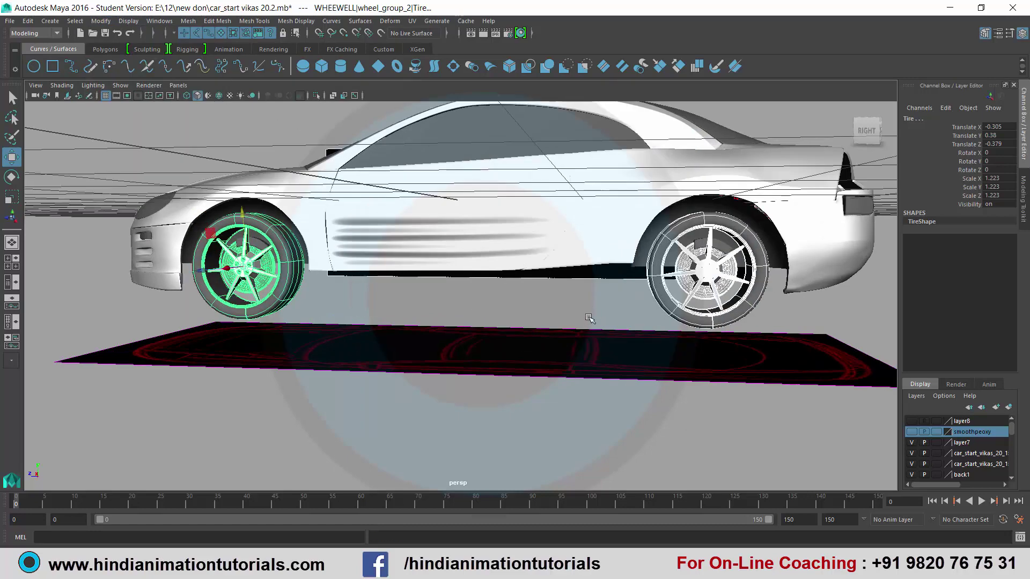
pyautogui.scroll(1, 590, 318)
pyautogui.scroll(1, 491, 297)
pyautogui.scroll(2, 424, 304)
pyautogui.moveTo(424, 303)
pyautogui.keyDown('alt'); pyautogui.mouseDown()
pyautogui.moveTo(465, 299)
pyautogui.moveTo(490, 276)
pyautogui.moveTo(563, 300)
pyautogui.moveTo(489, 299)
pyautogui.moveTo(539, 286)
pyautogui.moveTo(498, 265)
pyautogui.mouseUp(); pyautogui.keyUp('alt')
# Put WHEEWELL1 into Control Vertex mode from its marking menu and orbit around the wheel well
pyautogui.click(458, 183)
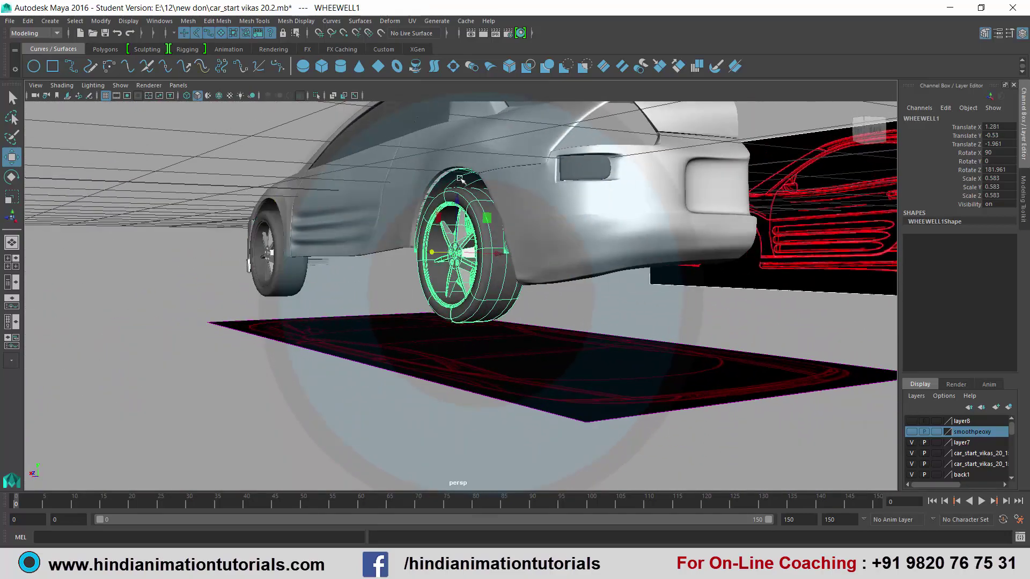
pyautogui.moveTo(458, 183)
pyautogui.keyDown('alt'); pyautogui.mouseDown()
pyautogui.moveTo(444, 215)
pyautogui.moveTo(392, 266)
pyautogui.moveTo(333, 259)
pyautogui.mouseUp(); pyautogui.keyUp('alt')
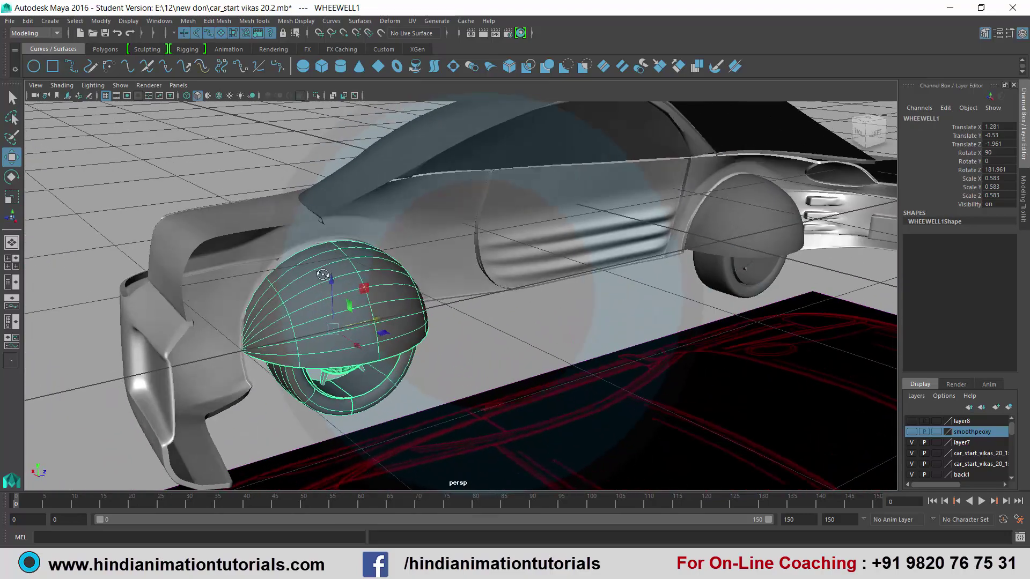
pyautogui.rightClick(333, 259)
pyautogui.click(266, 274)
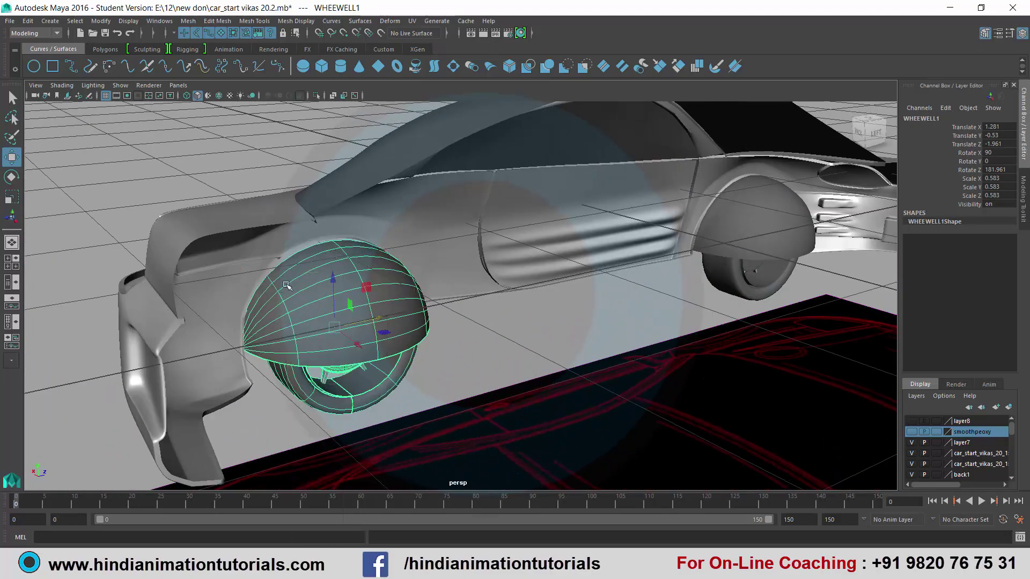
pyautogui.moveTo(266, 274)
pyautogui.keyDown('alt'); pyautogui.mouseDown()
pyautogui.moveTo(504, 331)
pyautogui.moveTo(485, 290)
pyautogui.moveTo(456, 318)
pyautogui.moveTo(432, 307)
pyautogui.mouseUp(); pyautogui.keyUp('alt')
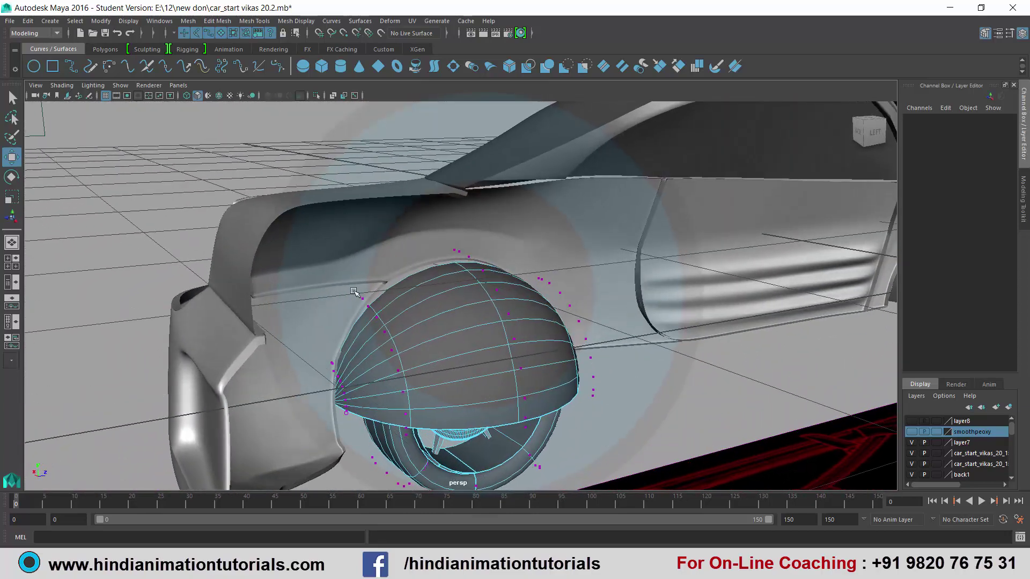
# Select the CVs along the shell's lower edge and pull them slightly down and left
pyautogui.moveTo(354, 289)
pyautogui.mouseDown()
pyautogui.moveTo(382, 322)
pyautogui.moveTo(360, 298)
pyautogui.moveTo(483, 283)
pyautogui.moveTo(493, 248)
pyautogui.moveTo(528, 237)
pyautogui.mouseUp()
pyautogui.moveTo(542, 312)
pyautogui.mouseDown()
pyautogui.moveTo(569, 332)
pyautogui.moveTo(612, 314)
pyautogui.moveTo(597, 294)
pyautogui.mouseUp()
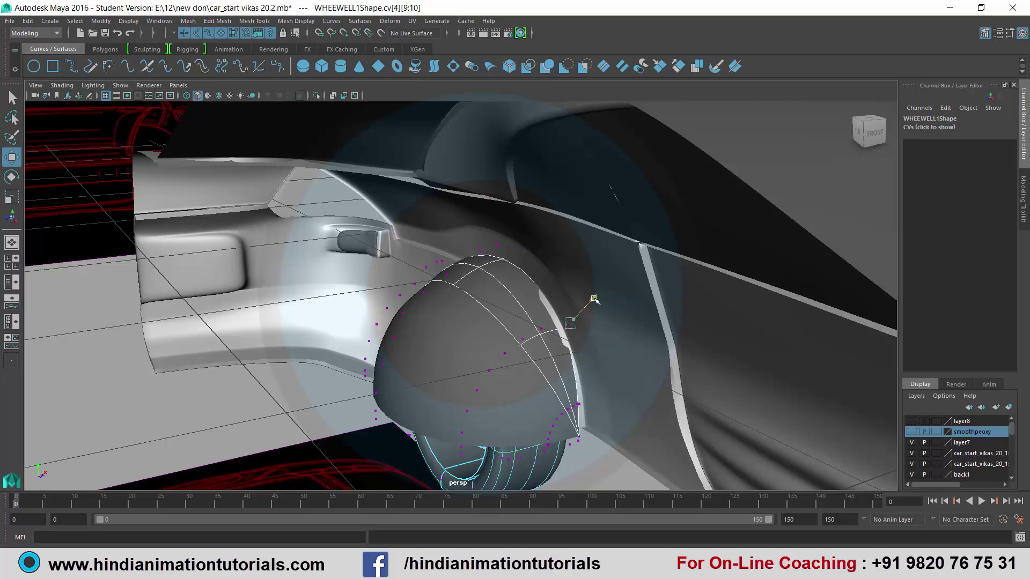
pyautogui.moveTo(591, 340)
pyautogui.mouseDown()
pyautogui.moveTo(570, 386)
pyautogui.moveTo(594, 411)
pyautogui.moveTo(622, 390)
pyautogui.mouseUp()
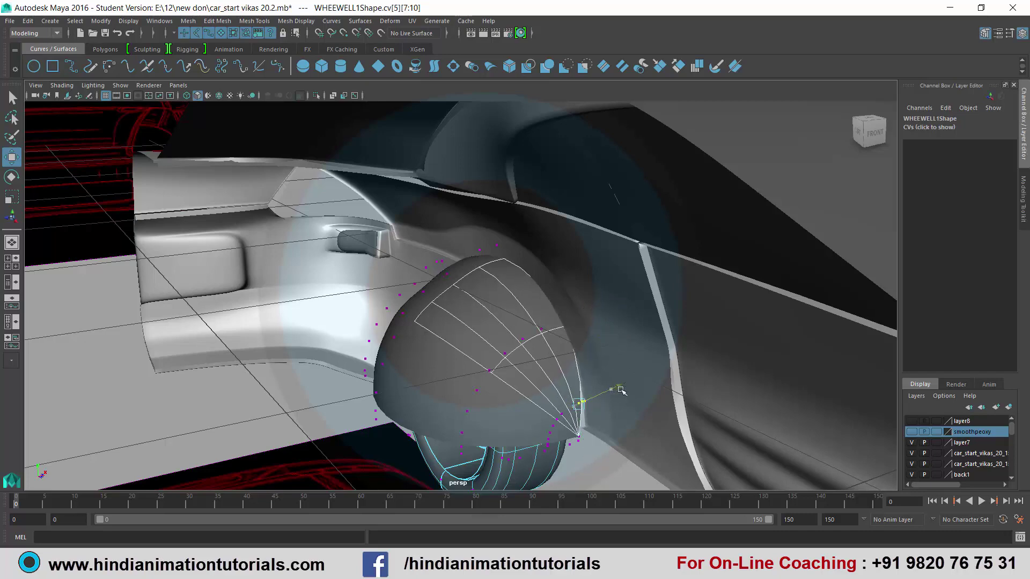
# Raise the next row of shell CVs toward the arch and shift them outward along X
pyautogui.keyDown('alt'); pyautogui.moveTo(586, 431); pyautogui.dragTo(540, 378); pyautogui.keyUp('alt')
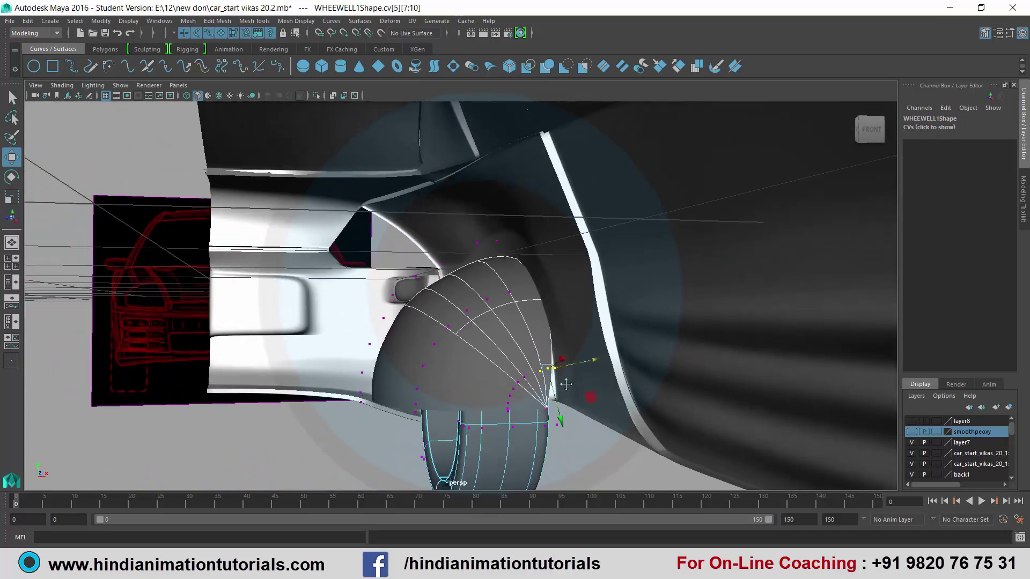
pyautogui.click(547, 382)
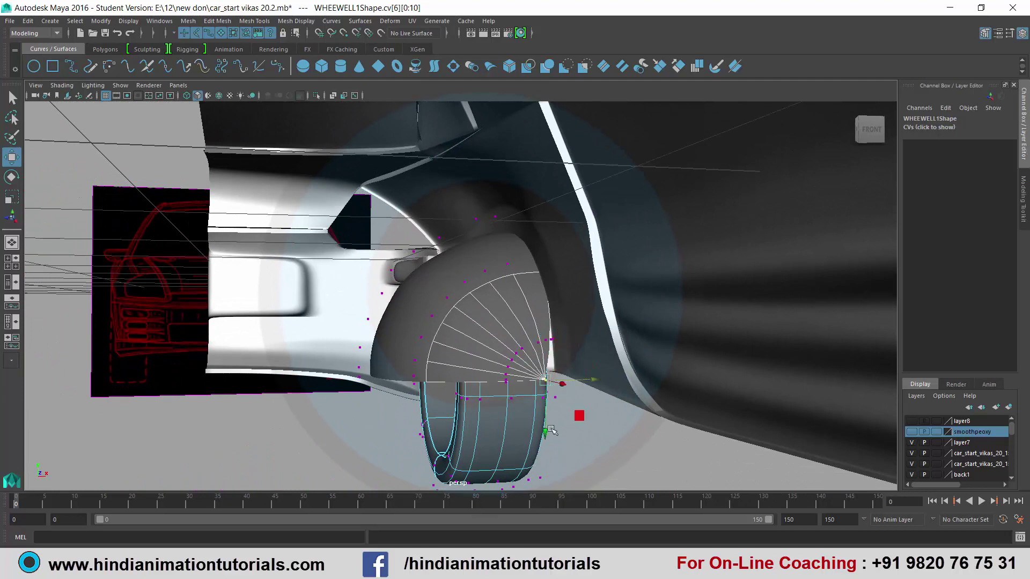
pyautogui.moveTo(547, 435); pyautogui.dragTo(551, 399)
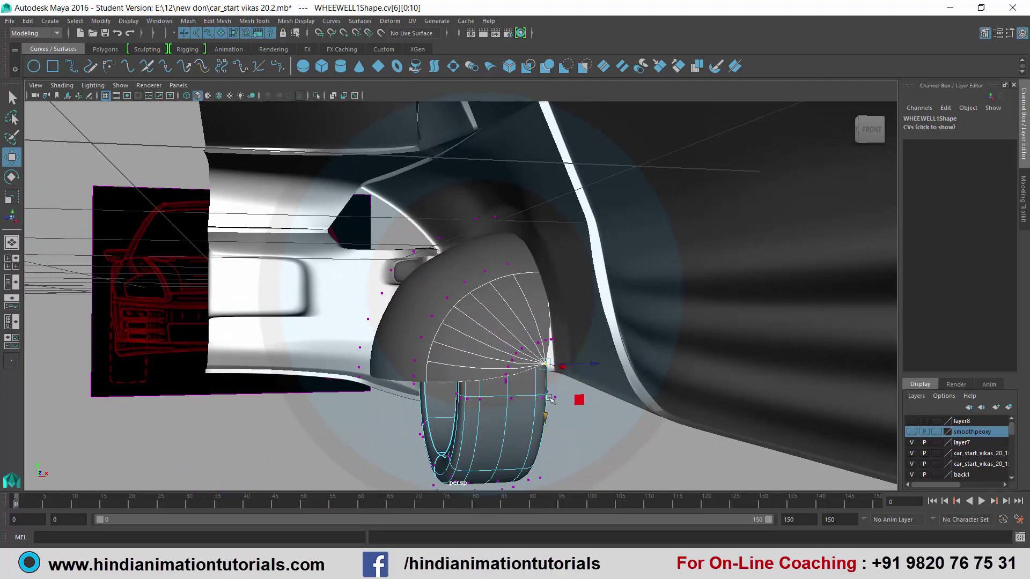
pyautogui.moveTo(593, 363)
pyautogui.mouseDown()
pyautogui.moveTo(583, 312)
pyautogui.moveTo(627, 305)
pyautogui.moveTo(543, 324)
pyautogui.moveTo(452, 272)
pyautogui.moveTo(432, 245)
pyautogui.mouseUp()
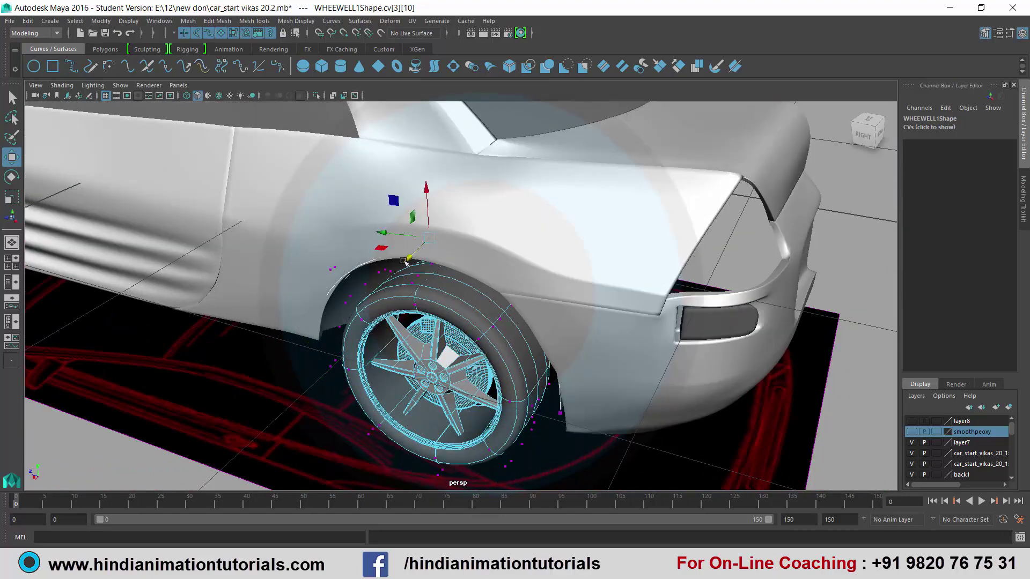
# Pull a remaining rear-edge CV left and up so the shell hugs the rear arch
pyautogui.moveTo(337, 272); pyautogui.dragTo(337, 272)
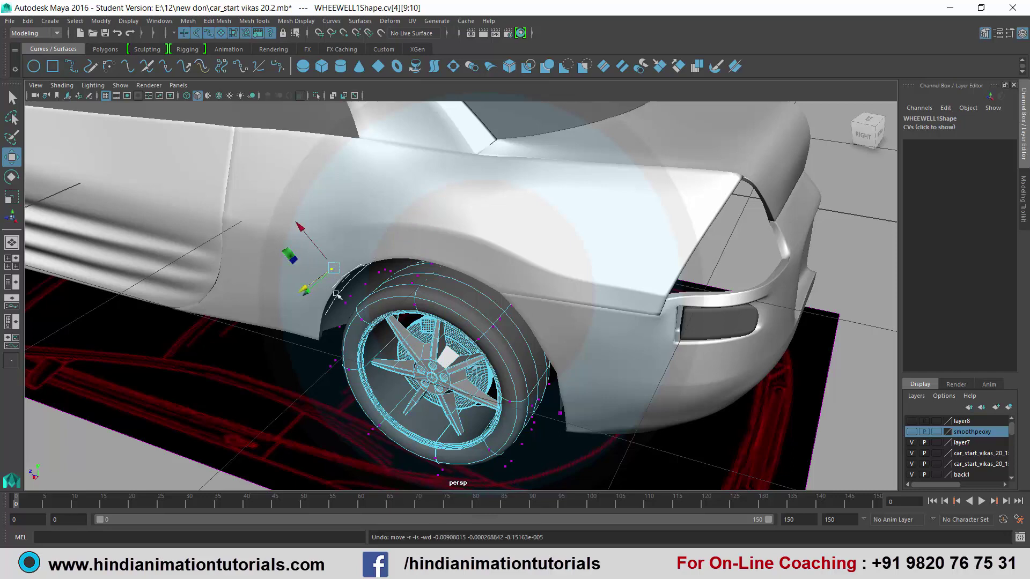
pyautogui.moveTo(330, 294)
pyautogui.keyDown('alt'); pyautogui.mouseDown()
pyautogui.moveTo(342, 313)
pyautogui.moveTo(290, 295)
pyautogui.moveTo(578, 354)
pyautogui.moveTo(550, 343)
pyautogui.mouseUp(); pyautogui.keyUp('alt')
pyautogui.click(290, 295)
pyautogui.click(588, 360)
pyautogui.moveTo(551, 344); pyautogui.dragTo(541, 338, button='middle')
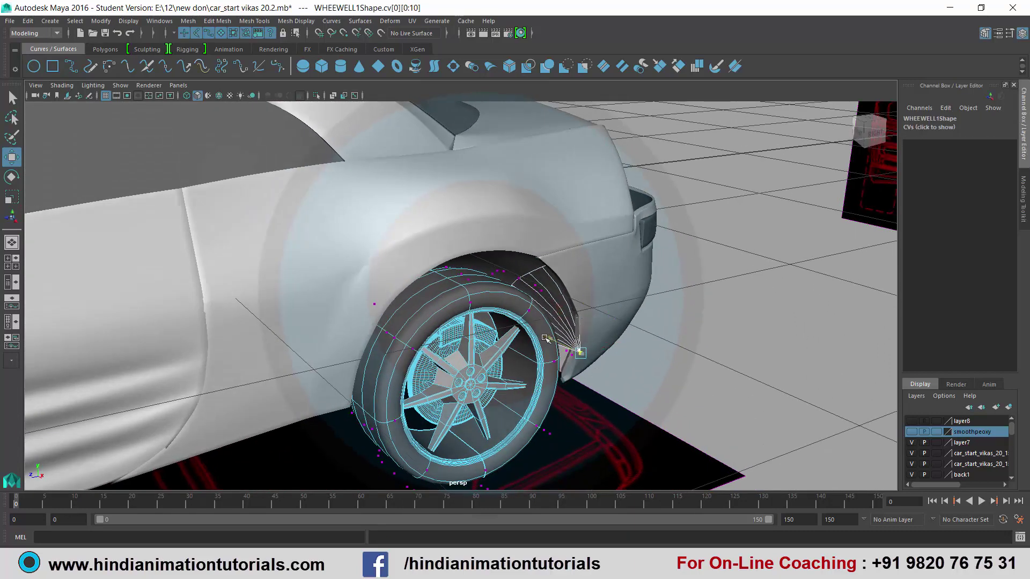
# Deselect, orbit out to a side view of the whole car, and switch to the four-view layout
pyautogui.keyDown('alt'); pyautogui.moveTo(644, 364); pyautogui.dragTo(604, 363, button='right'); pyautogui.keyUp('alt')
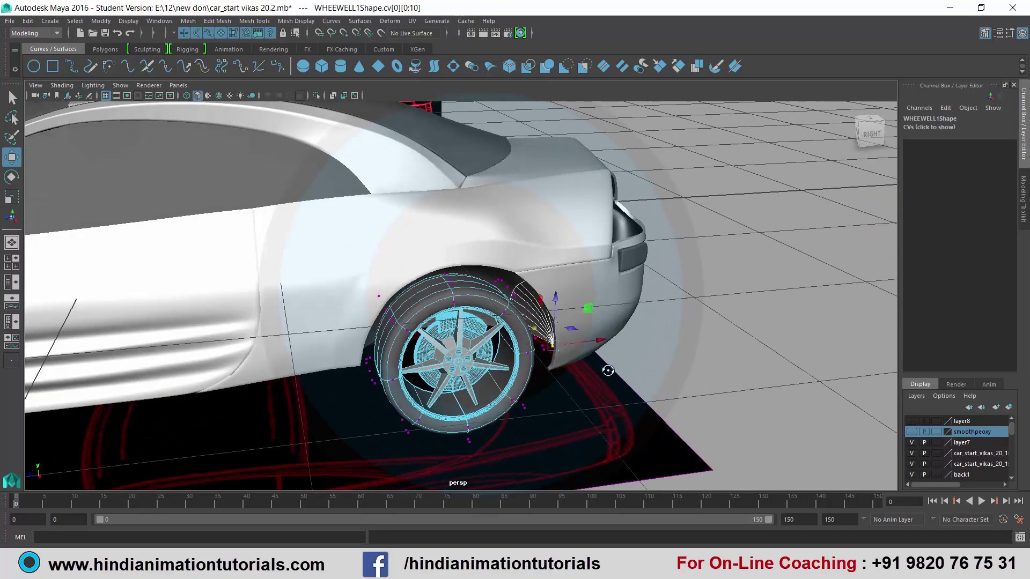
pyautogui.keyDown('alt'); pyautogui.moveTo(605, 363); pyautogui.dragTo(584, 343); pyautogui.keyUp('alt')
pyautogui.click(531, 370)
pyautogui.keyDown('alt'); pyautogui.moveTo(531, 370); pyautogui.dragTo(381, 360, button='right'); pyautogui.keyUp('alt')
pyautogui.keyDown('alt'); pyautogui.moveTo(381, 360); pyautogui.dragTo(448, 322); pyautogui.keyUp('alt')
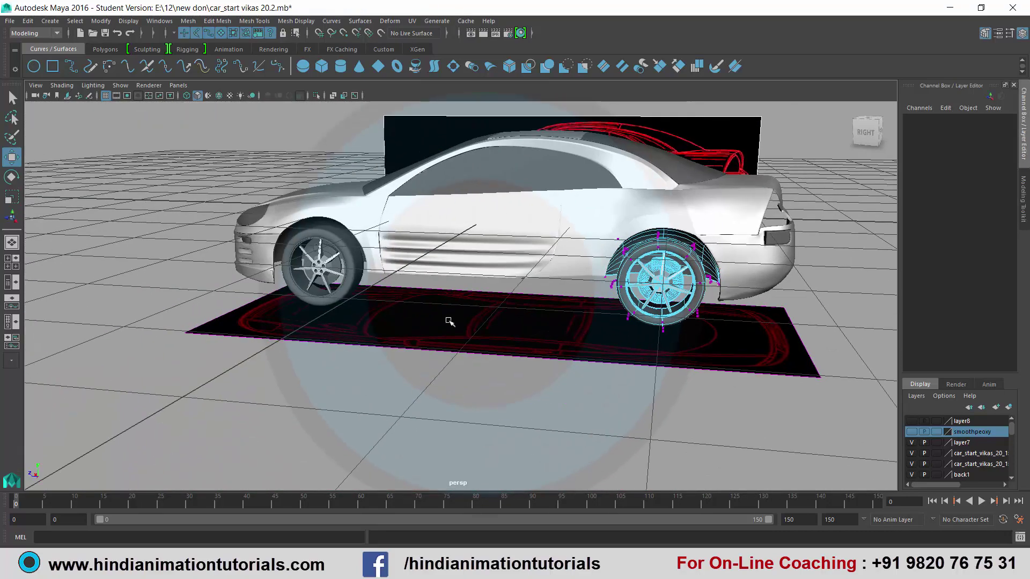
pyautogui.keyDown('alt'); pyautogui.moveTo(448, 322); pyautogui.dragTo(487, 327, button='right'); pyautogui.keyUp('alt')
pyautogui.press('space')
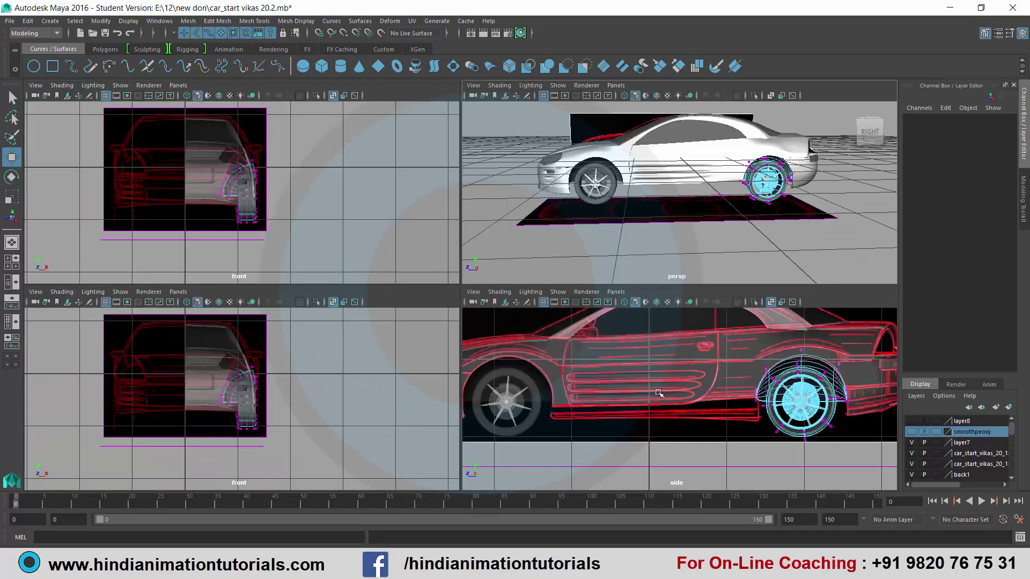
# Maximize the side view and frame the side reference image plane with F
pyautogui.press('space')
pyautogui.click(508, 362)
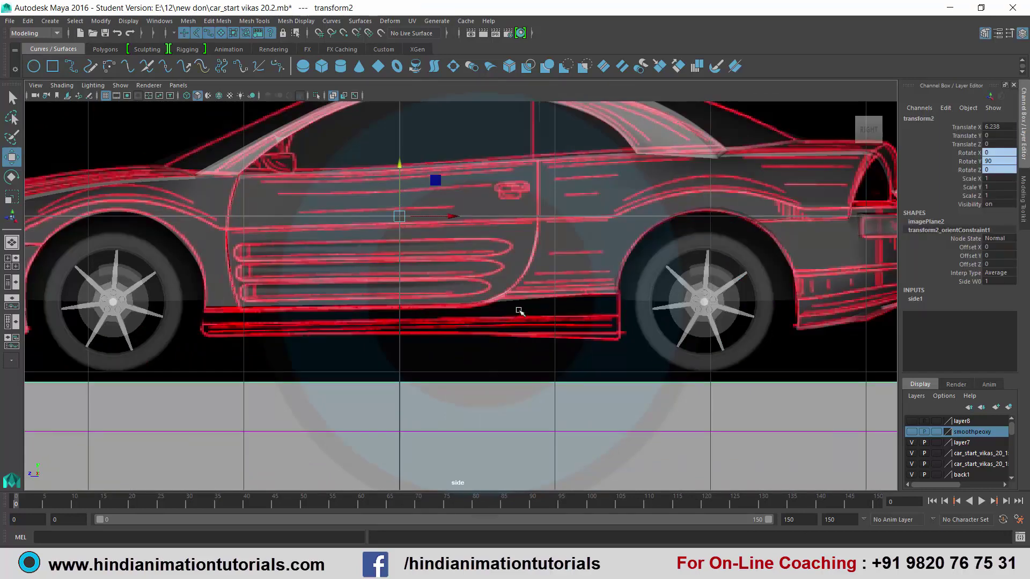
pyautogui.press('f')
pyautogui.scroll(4, 529, 314)
pyautogui.scroll(2, 528, 314)
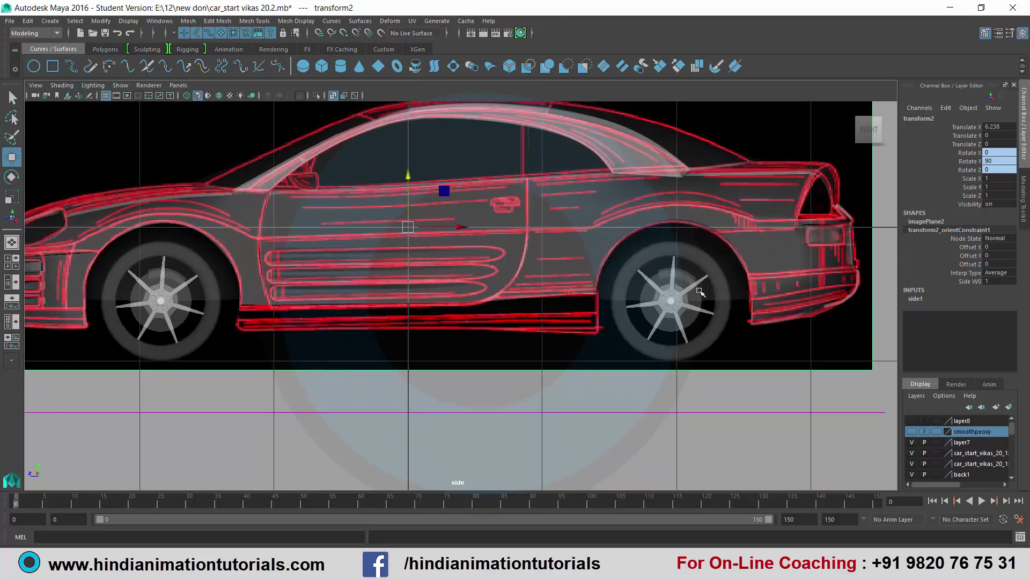
# Return to the single perspective view and select the rear wheel's inner rim
pyautogui.press('space')
pyautogui.press('space')
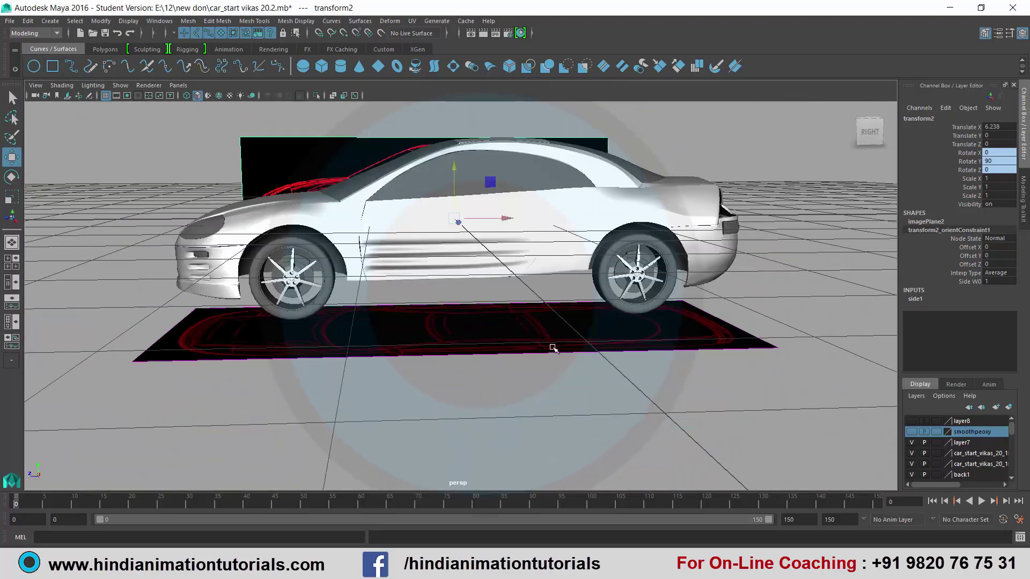
pyautogui.keyDown('alt'); pyautogui.moveTo(553, 348); pyautogui.dragTo(706, 325, button='right'); pyautogui.keyUp('alt')
pyautogui.click(741, 306)
# Pick the rear Tire, test-rotate it about X, undo the spin, and deselect it
pyautogui.keyDown('alt'); pyautogui.moveTo(741, 306); pyautogui.dragTo(682, 314); pyautogui.keyUp('alt')
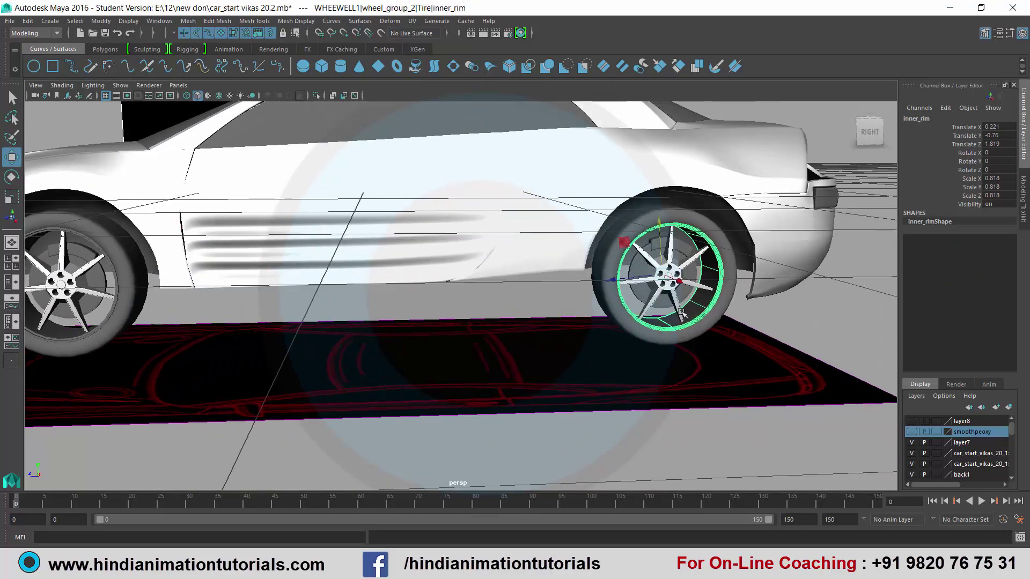
pyautogui.press('Up')
pyautogui.press('e')
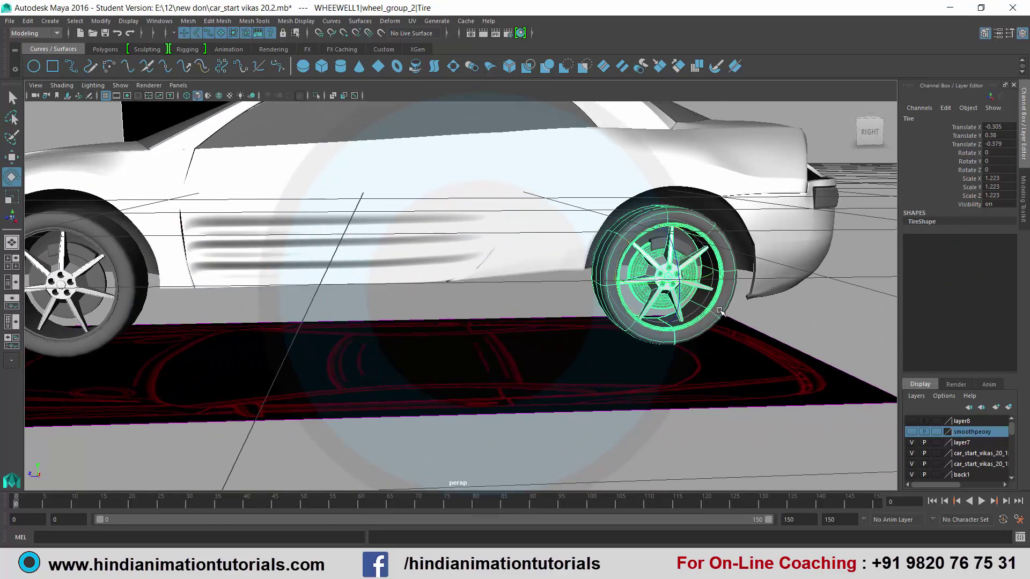
pyautogui.scroll(2, 715, 309)
pyautogui.moveTo(678, 257); pyautogui.dragTo(688, 273)
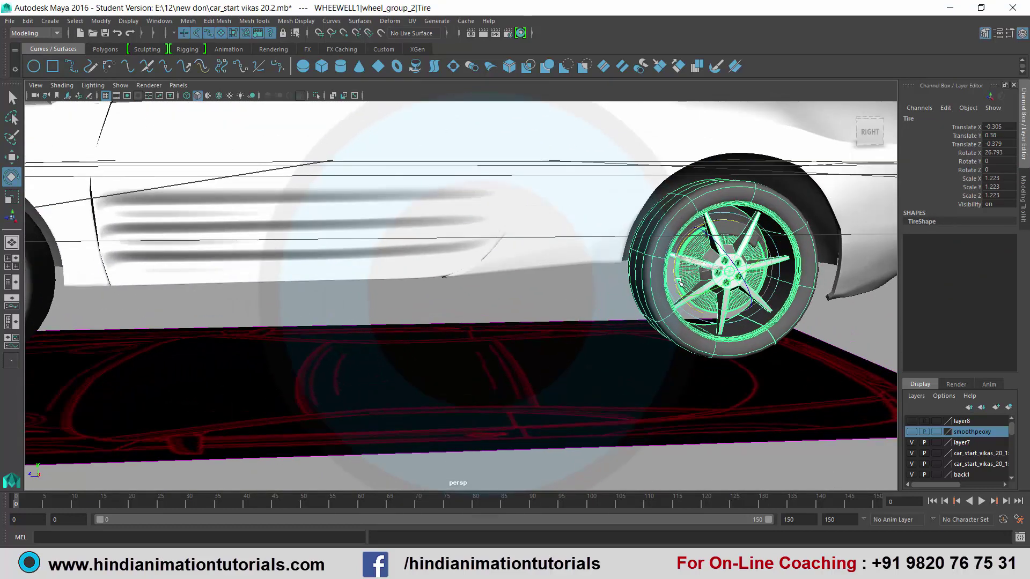
pyautogui.hotkey('ctrl', 'z')
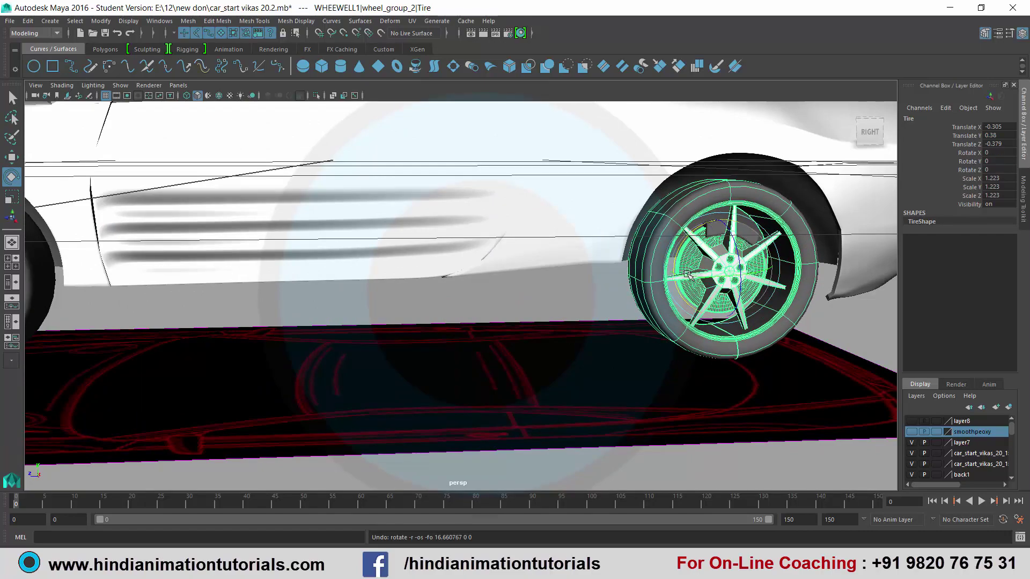
pyautogui.scroll(-5, 636, 340)
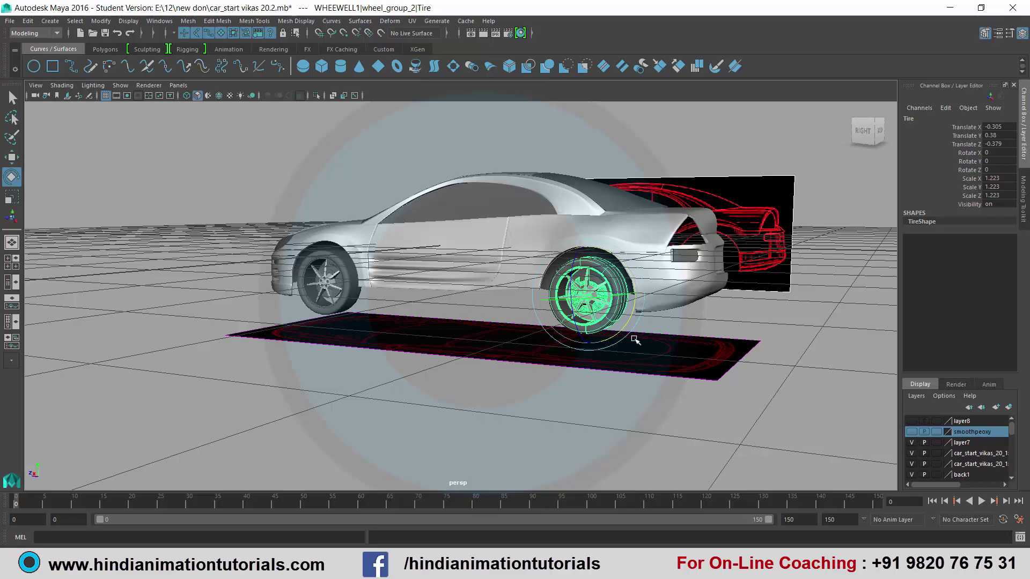
pyautogui.click(561, 411)
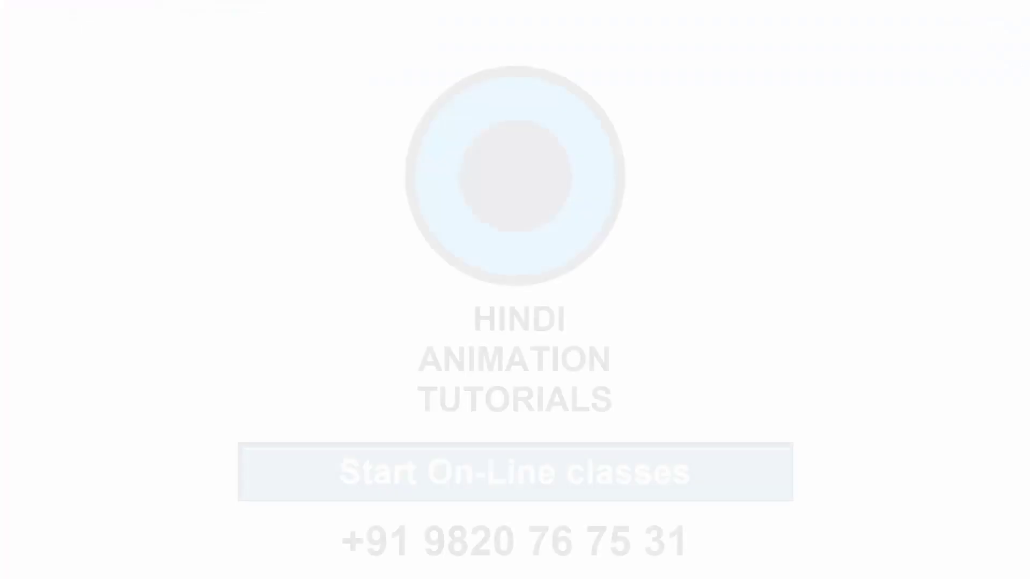